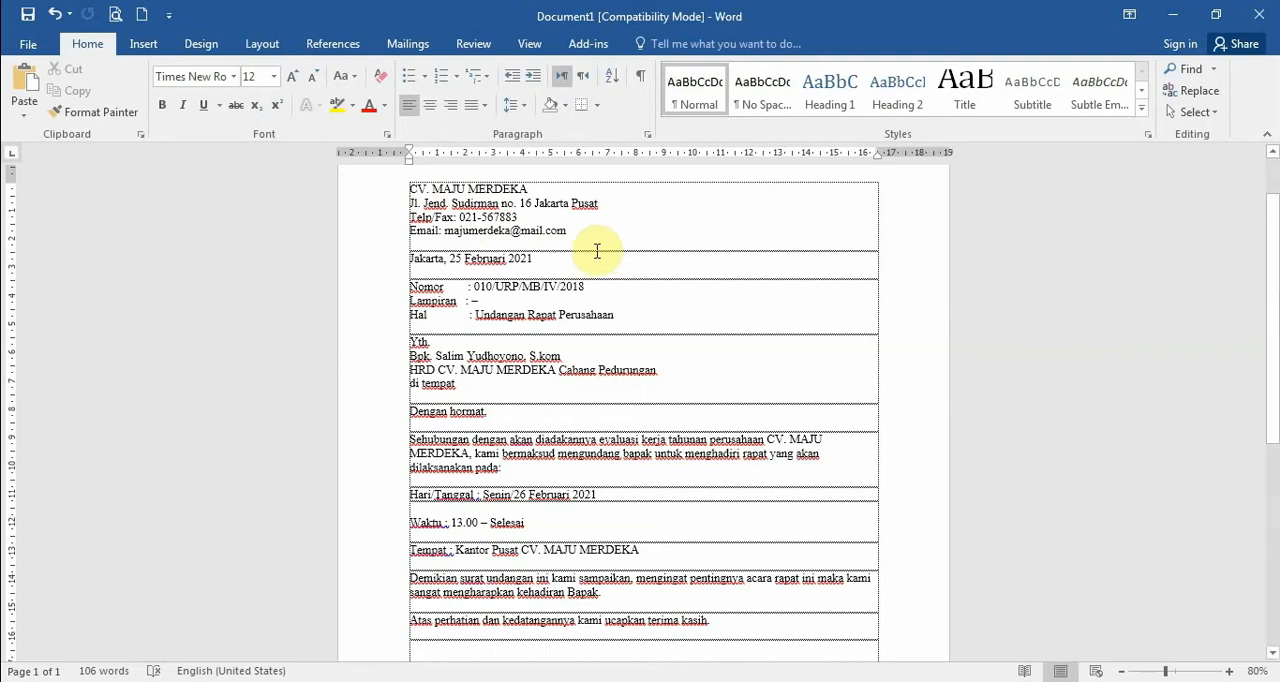
Indent the first line of the company name "CV. MAJU MERDEKA" and switch the ruler display off and back on
{"action": "key", "text": "Tab"}
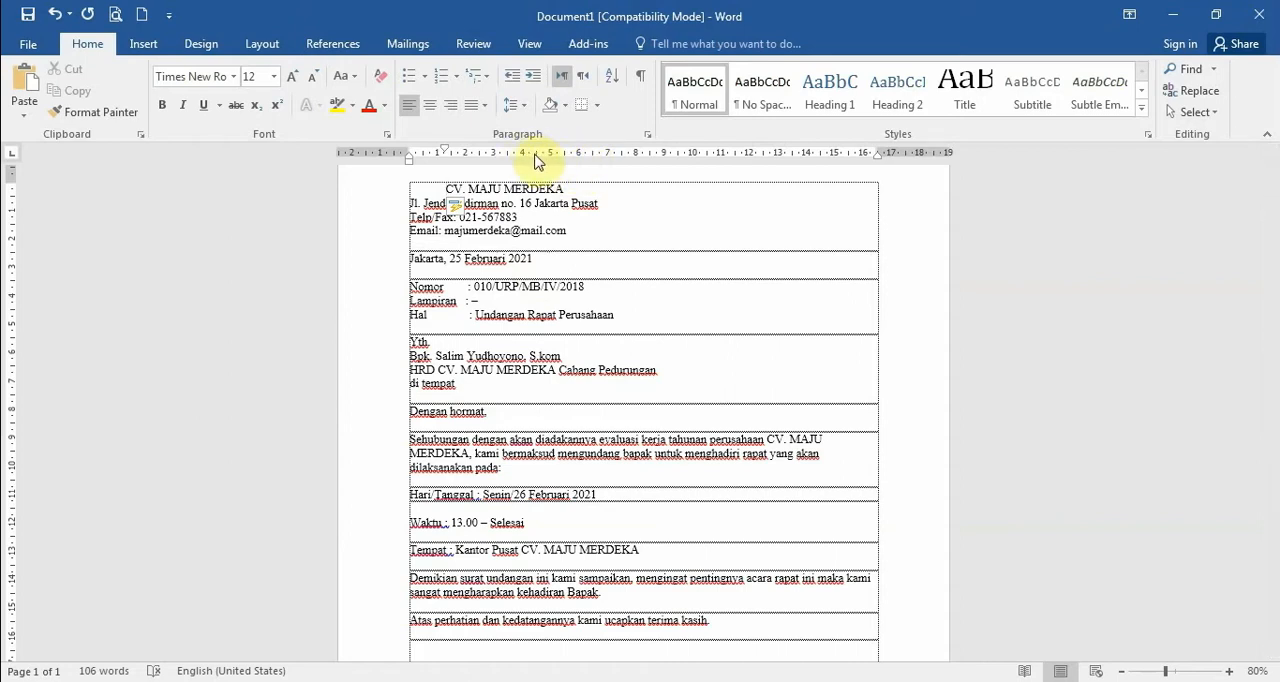
{"action": "left_click", "coordinate": [529, 44]}
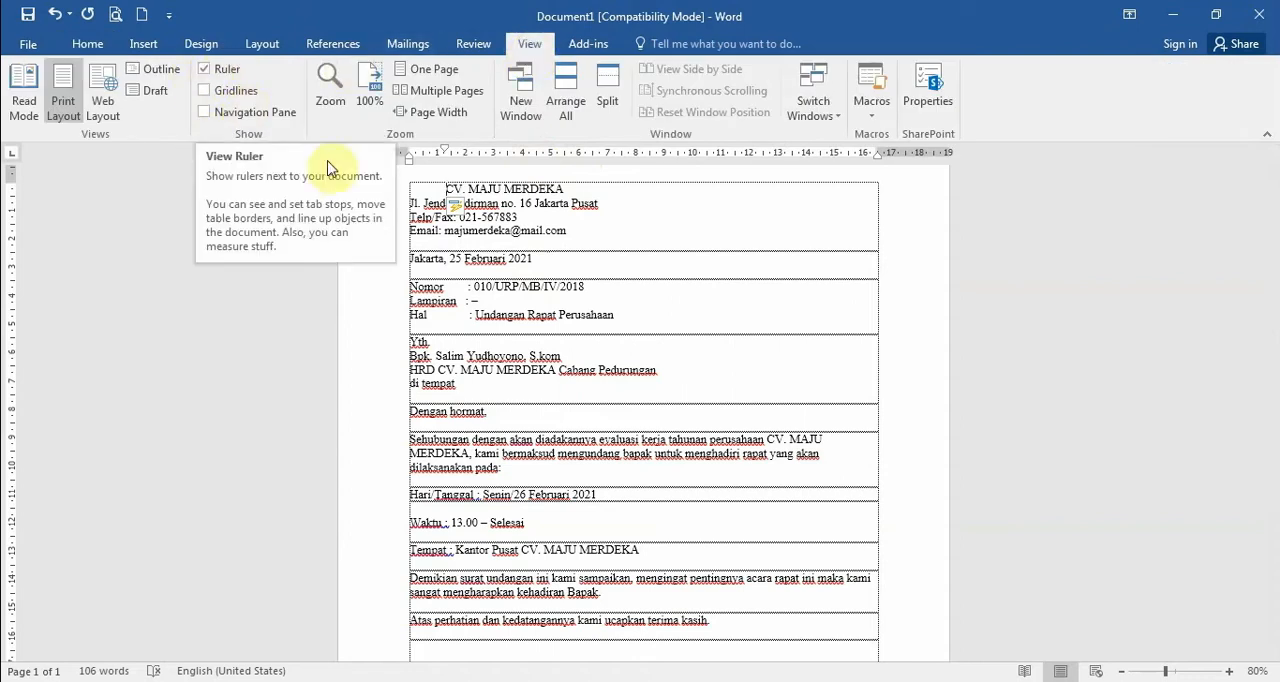
{"action": "left_click", "coordinate": [206, 69]}
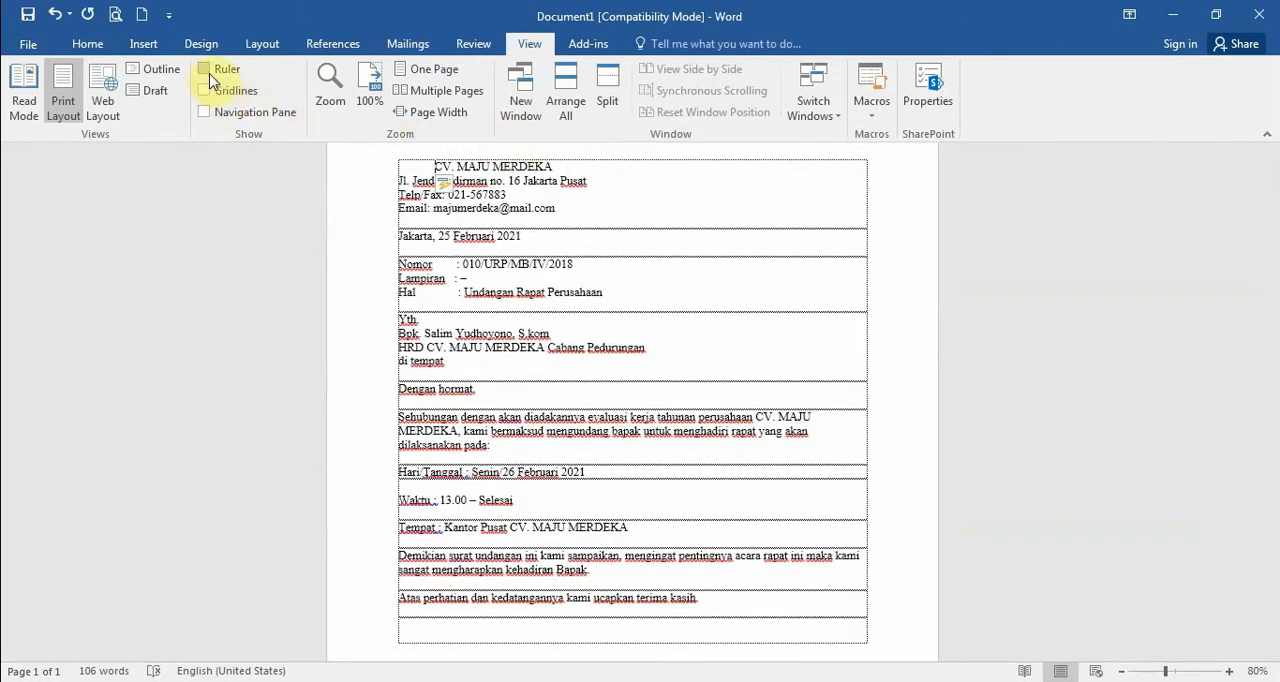
{"action": "left_click", "coordinate": [206, 70]}
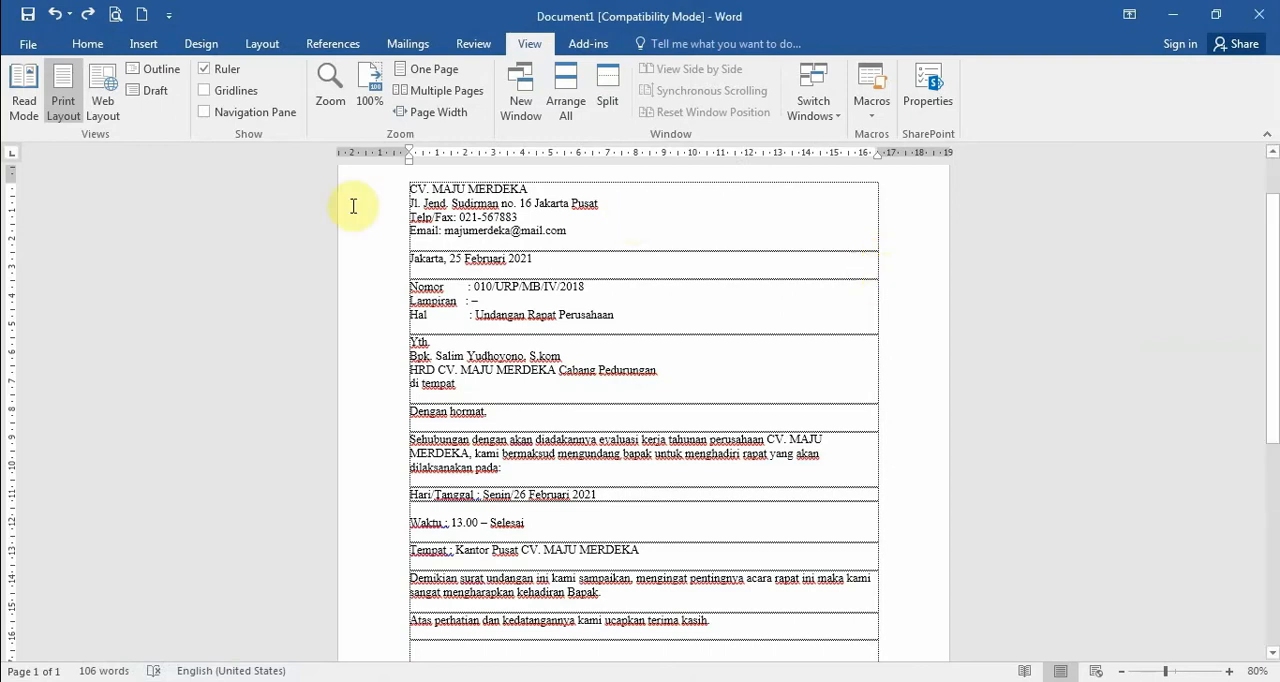
Set the first-line indent of the "Sehubungan dengan" paragraph to about 2 cm on the ruler
{"action": "left_click", "coordinate": [93, 46]}
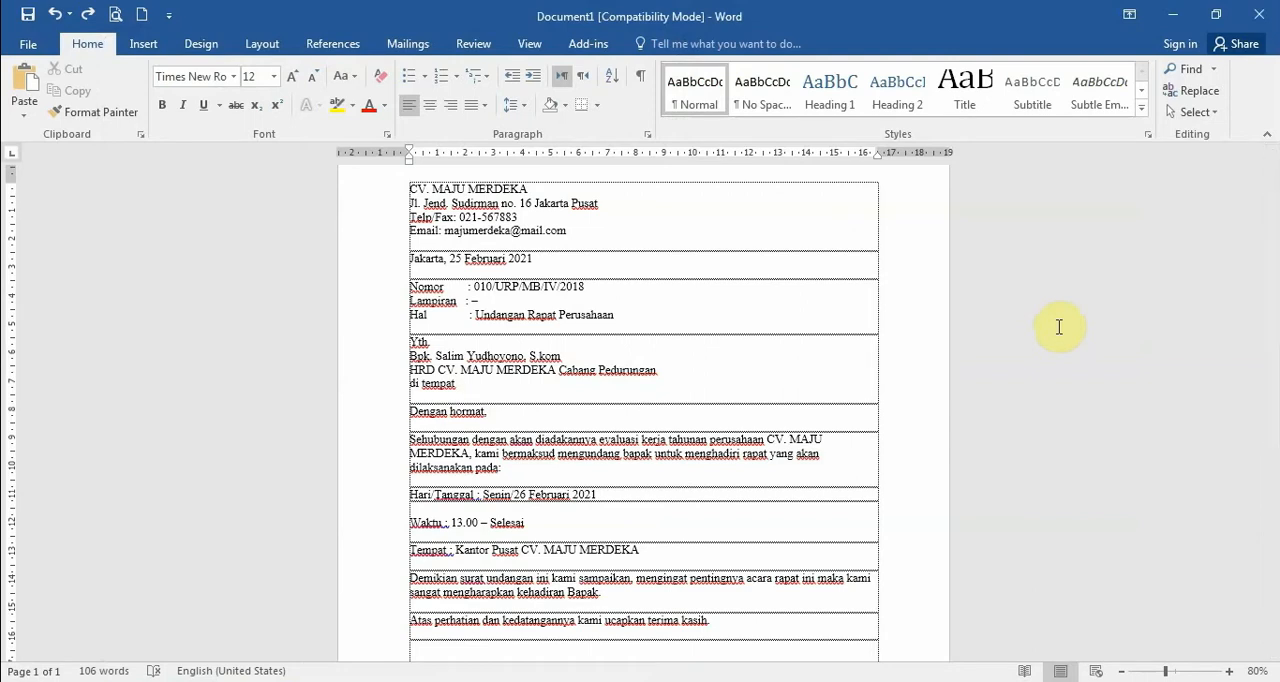
{"action": "left_click", "coordinate": [410, 187]}
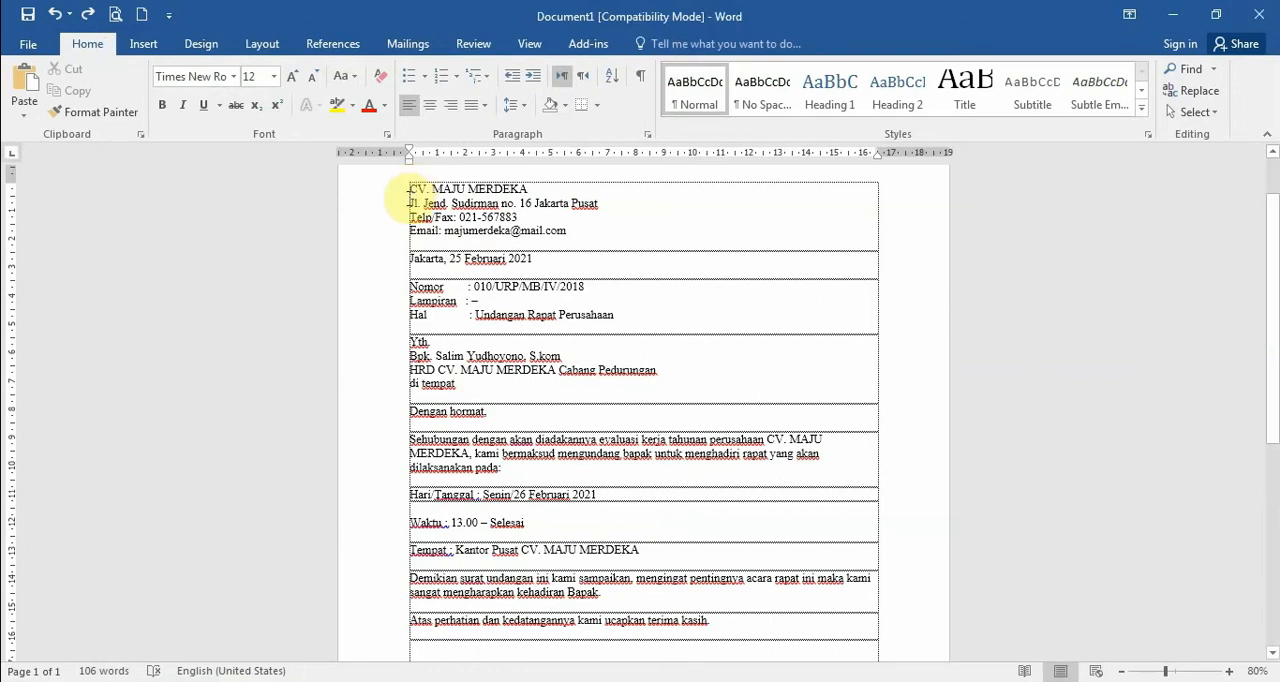
{"action": "left_click", "coordinate": [412, 440]}
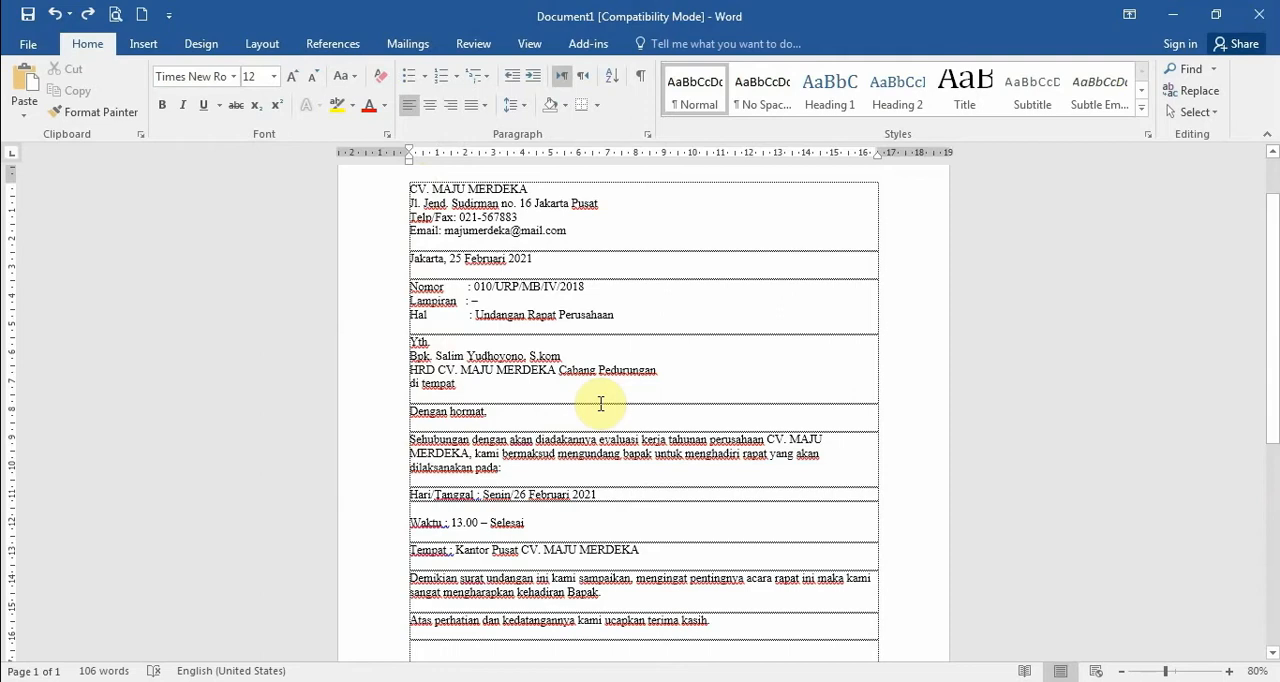
{"action": "scroll", "coordinate": [600, 403], "scroll_direction": "down", "scroll_amount": 1}
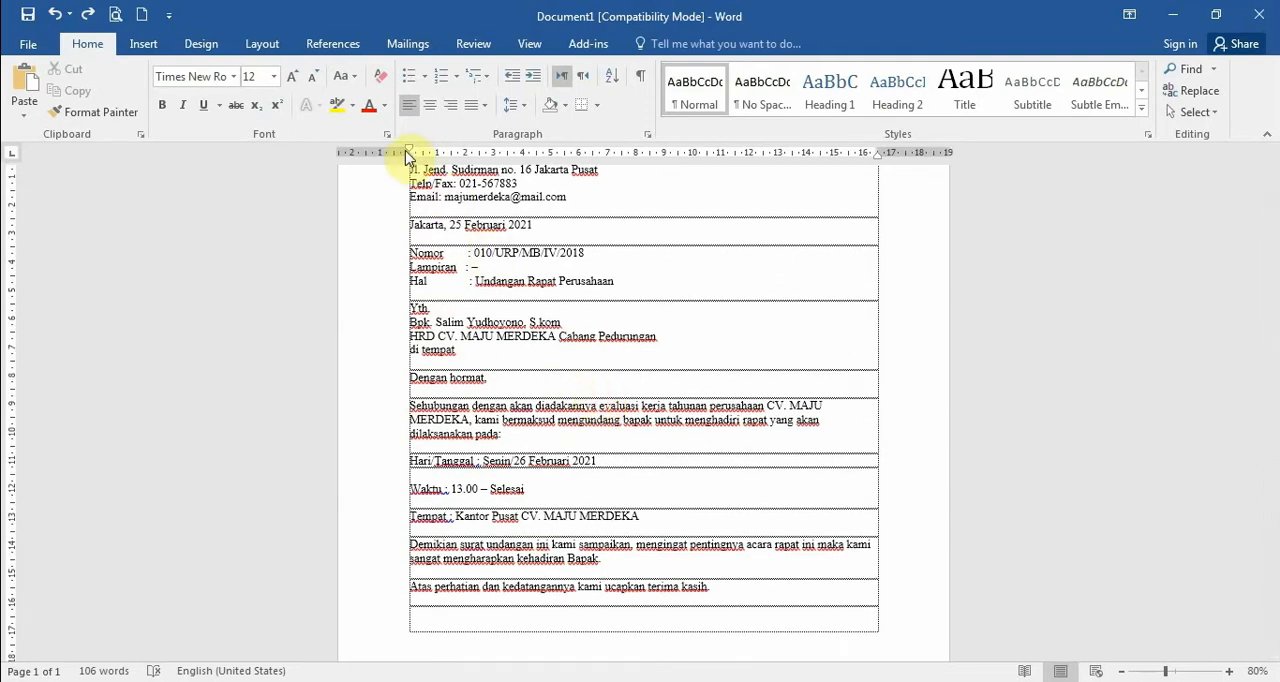
{"action": "left_click_drag", "start_coordinate": [410, 153], "coordinate": [464, 153]}
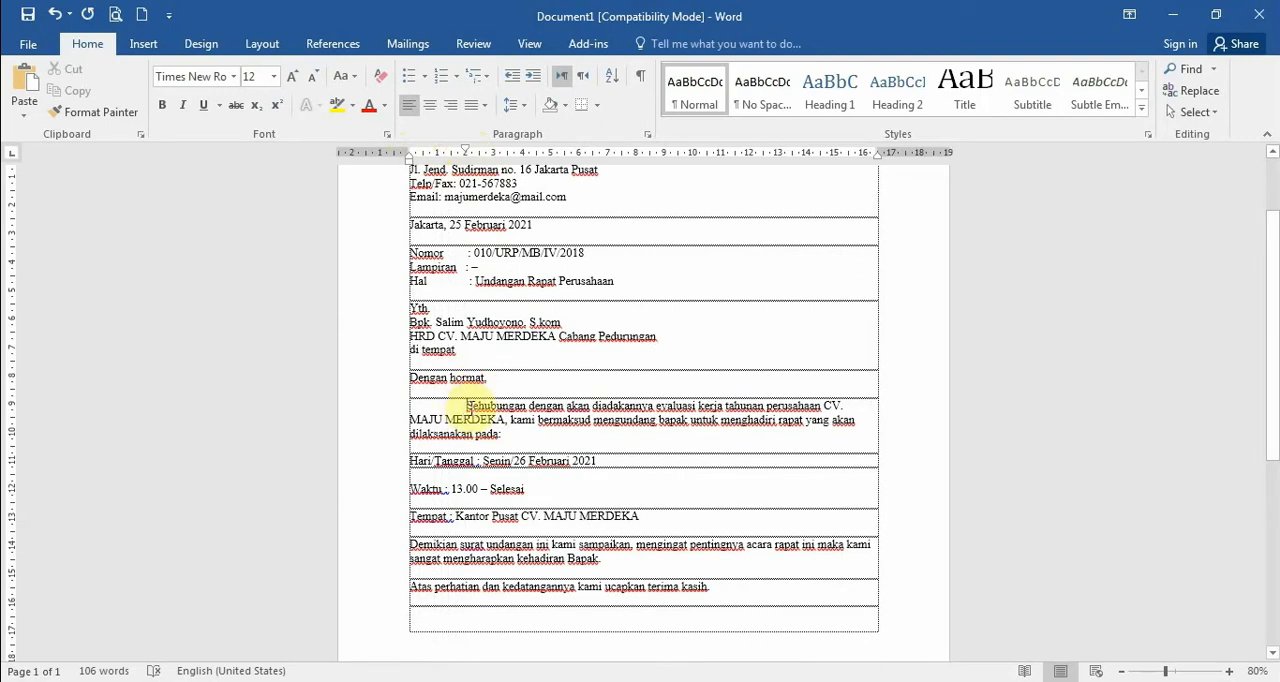
Give the "Demikian surat undangan" paragraph a first-line indent of about 2 cm, and undo both paragraph indents
{"action": "triple_click", "coordinate": [452, 551]}
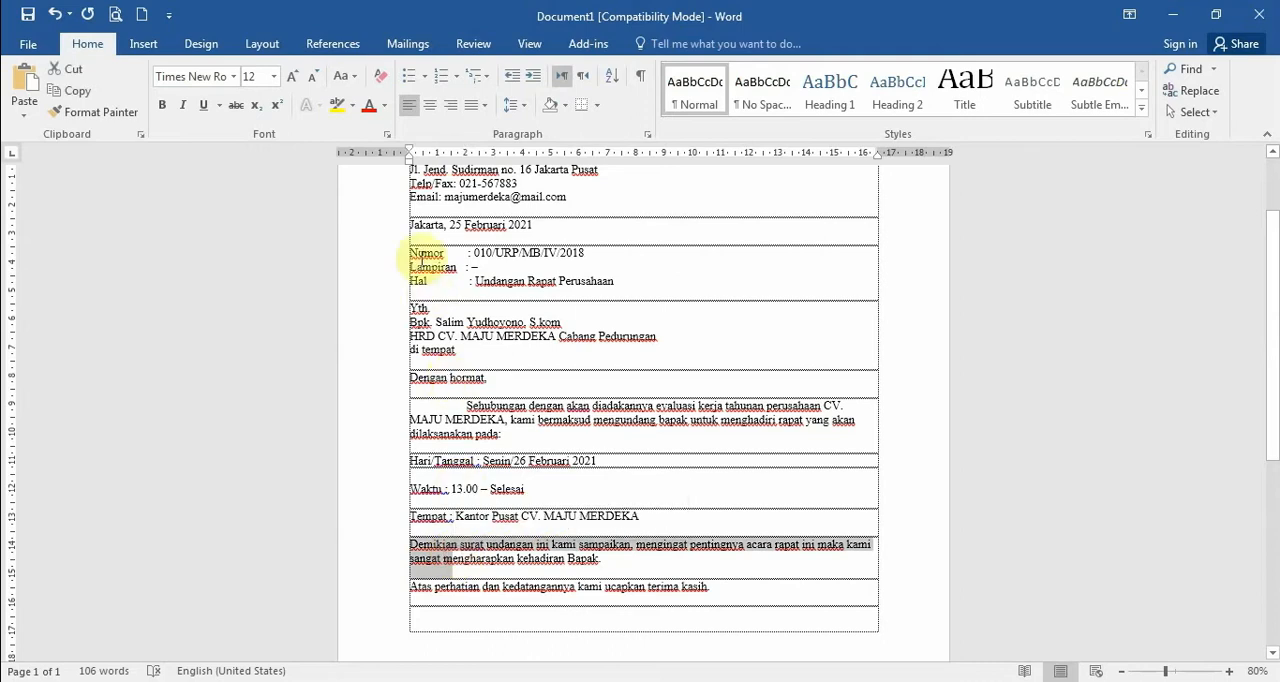
{"action": "left_click_drag", "start_coordinate": [409, 154], "coordinate": [465, 152]}
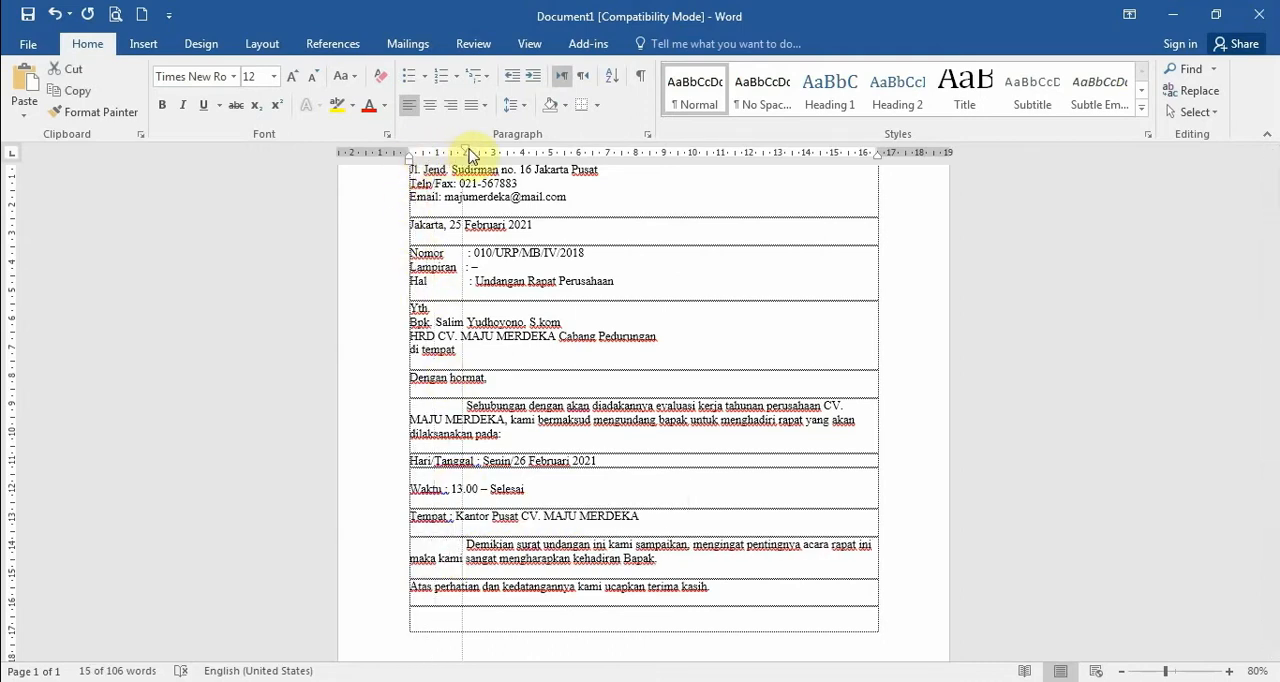
{"action": "left_click", "coordinate": [468, 547]}
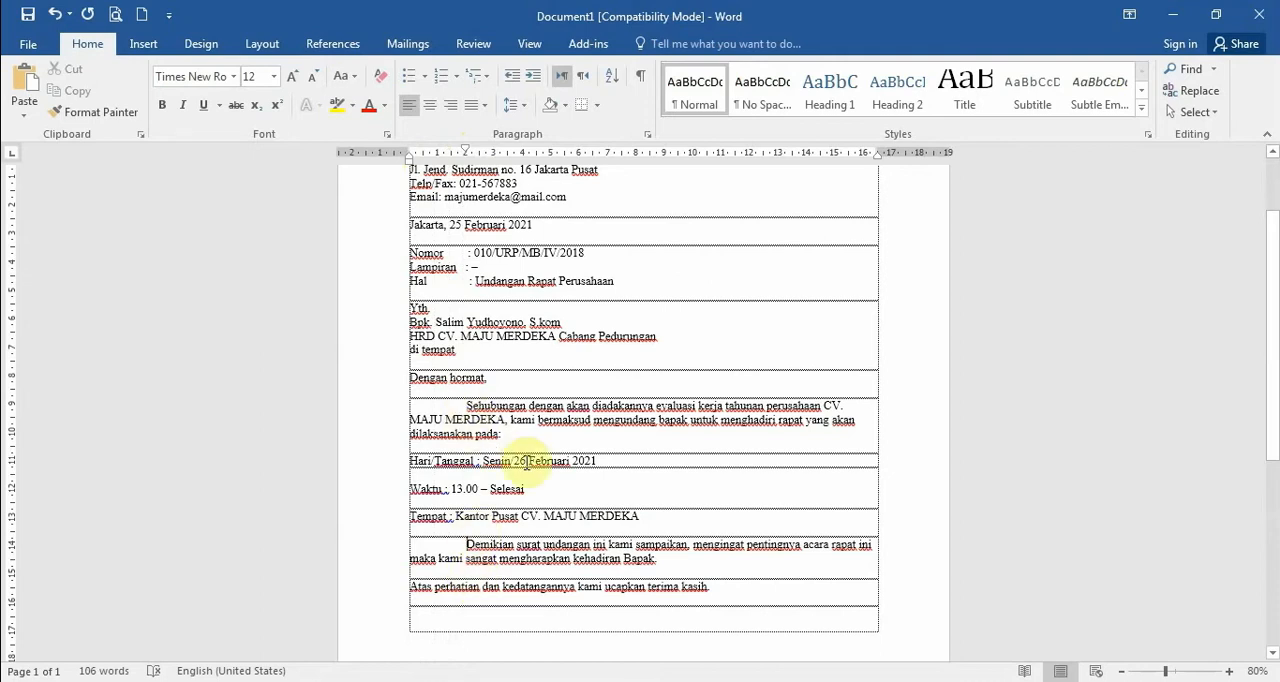
{"action": "key", "text": "ctrl+z"}
{"action": "key", "text": "ctrl+z"}
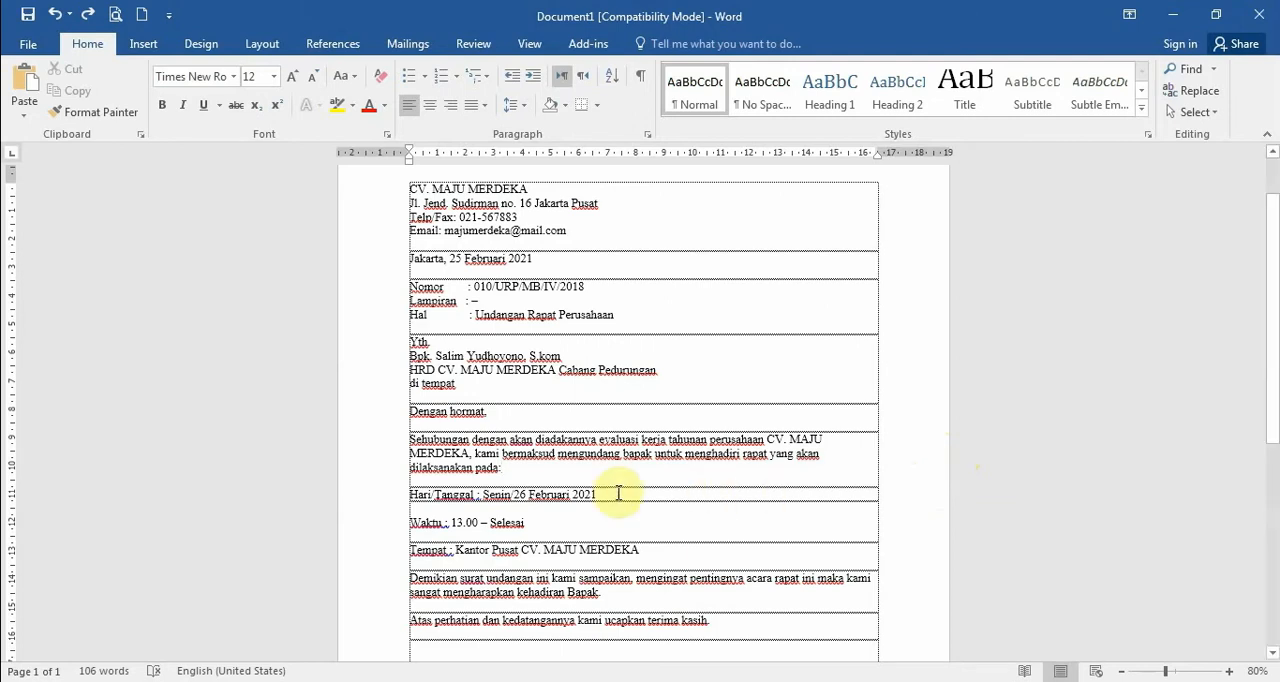
Try increasing the indent of the whole "Sehubungan dengan" paragraph by one level, reverting it after each of two attempts
{"action": "left_click_drag", "start_coordinate": [410, 440], "coordinate": [500, 467]}
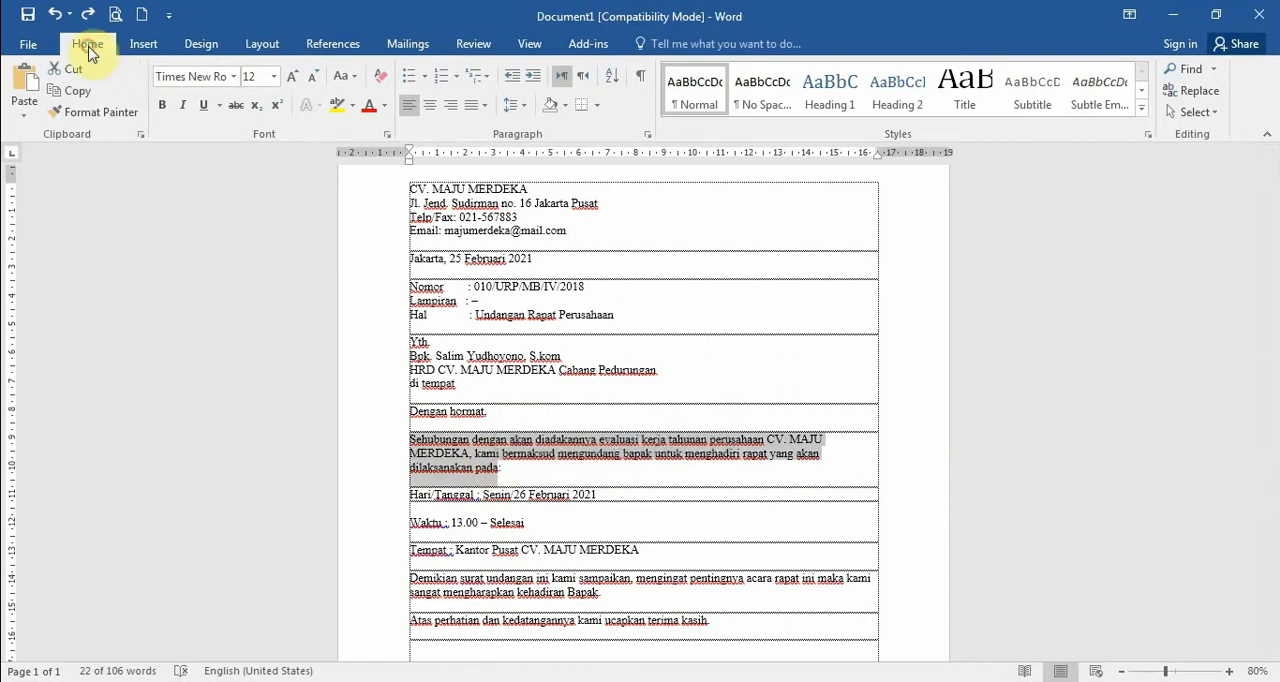
{"action": "left_click", "coordinate": [531, 78]}
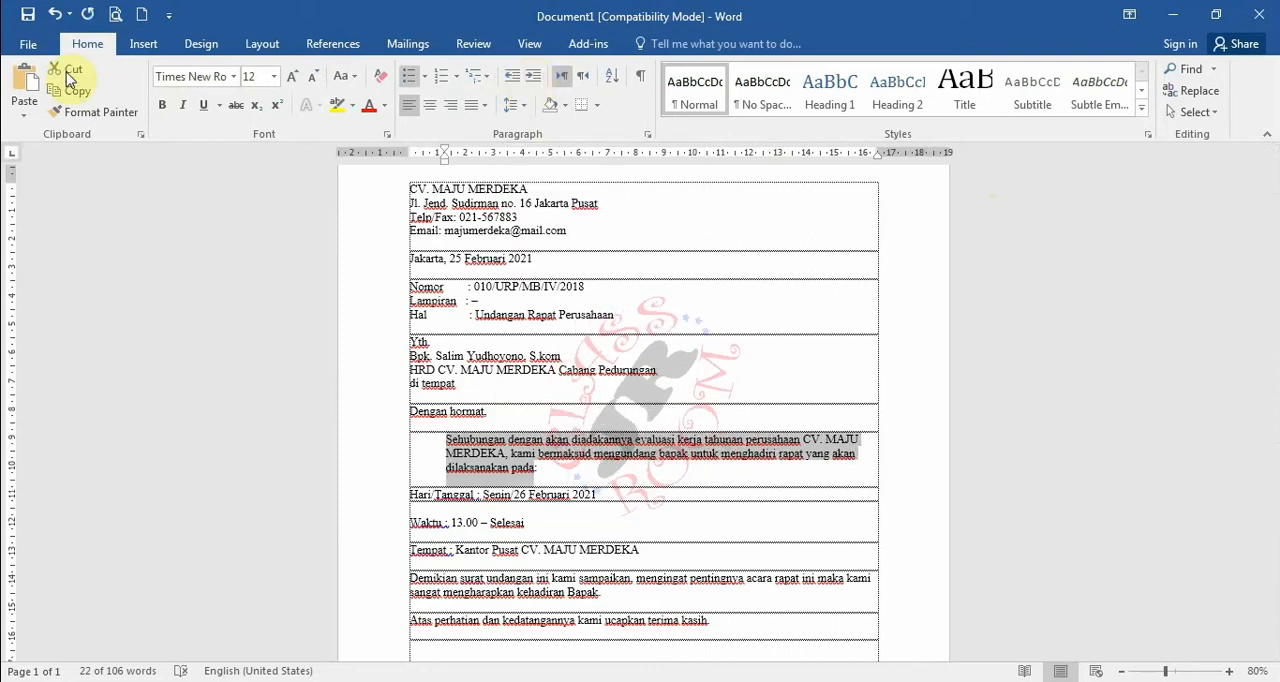
{"action": "left_click", "coordinate": [55, 17]}
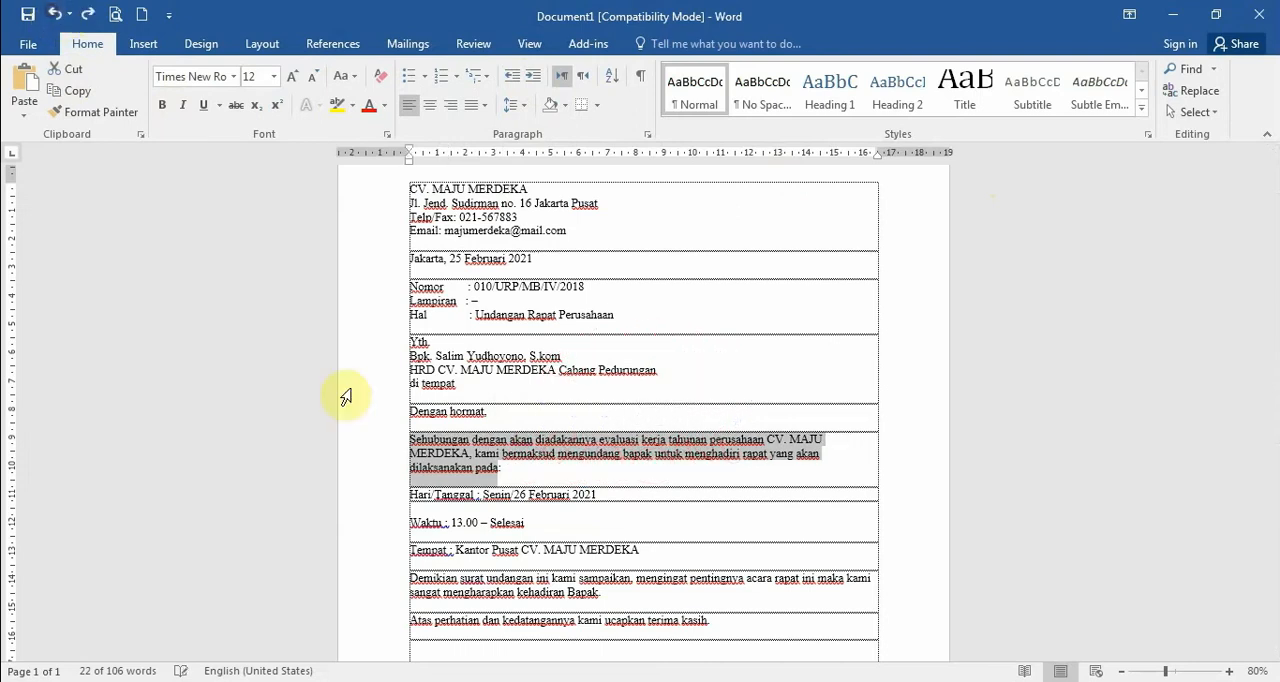
{"action": "left_click", "coordinate": [409, 443]}
{"action": "left_click", "coordinate": [534, 77]}
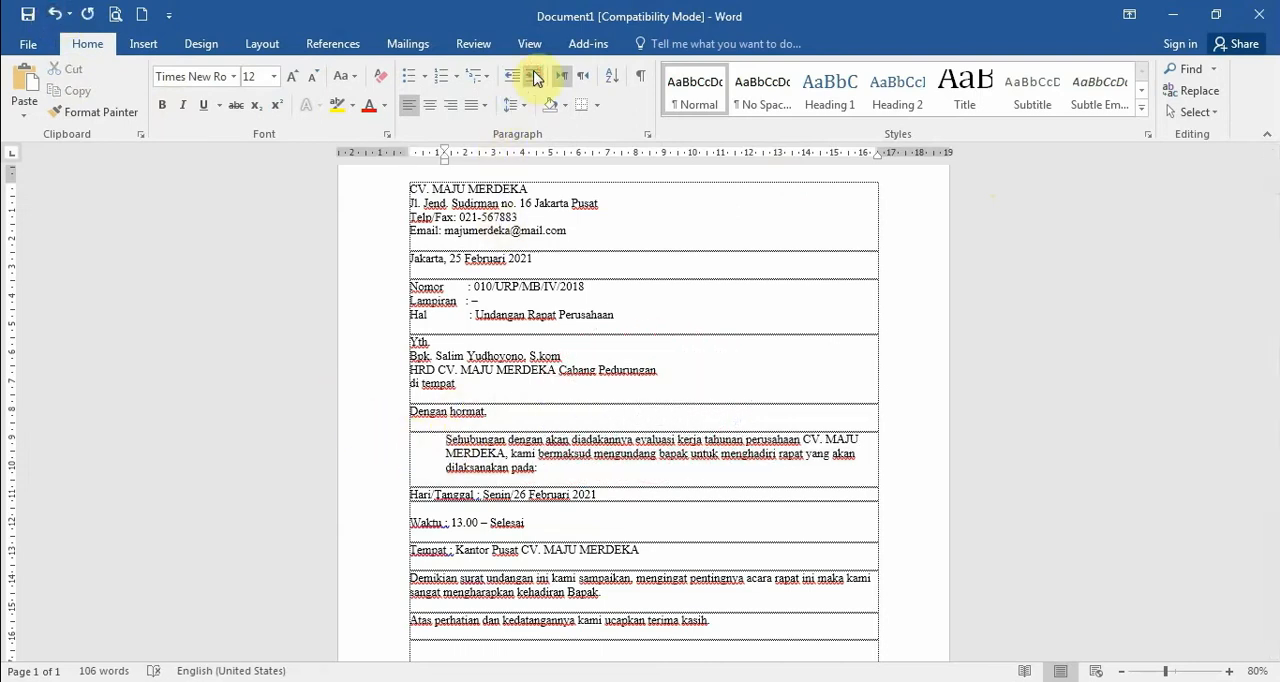
{"action": "left_click", "coordinate": [511, 77]}
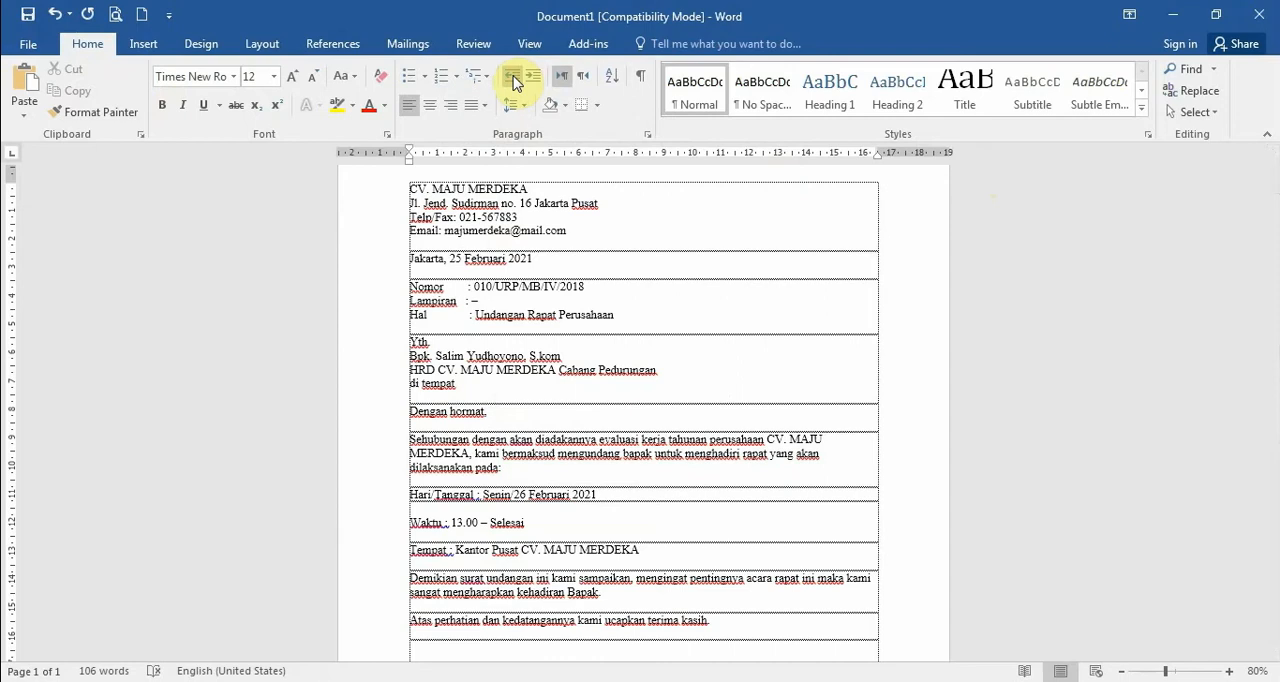
Increase the indent of the "Sehubungan dengan" paragraph by three levels and decrease it by three levels, twice over
{"action": "left_click", "coordinate": [534, 80]}
{"action": "left_click", "coordinate": [534, 80]}
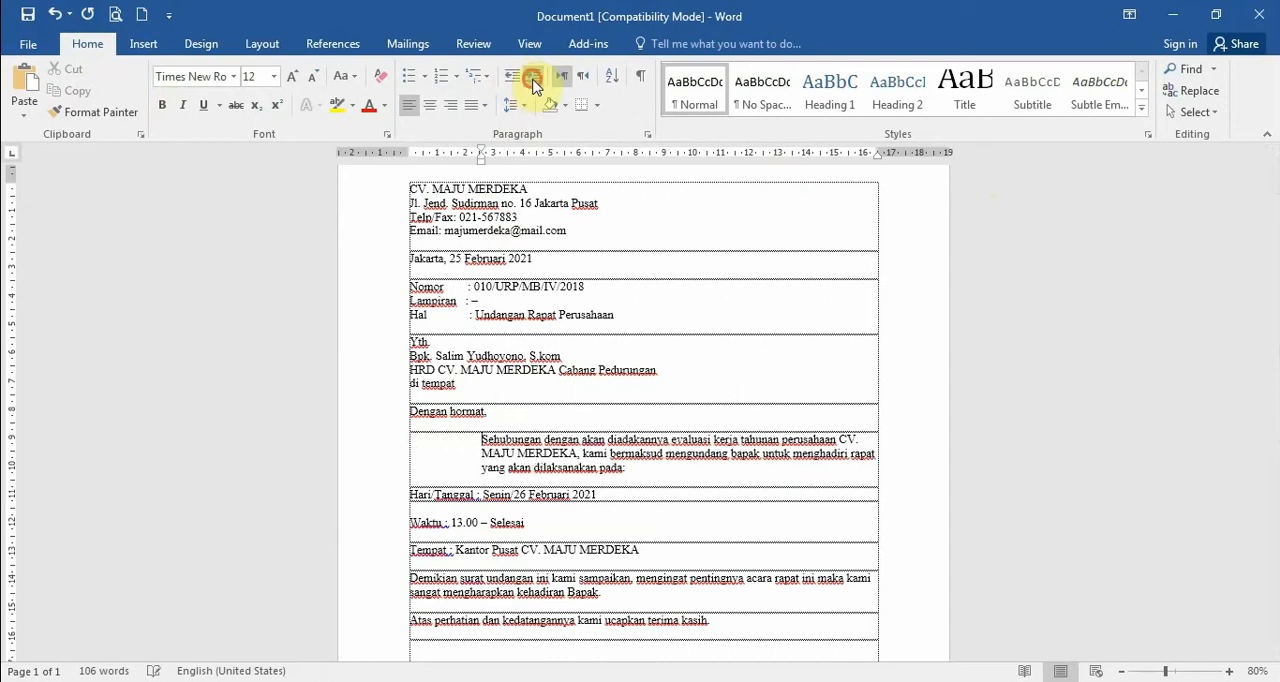
{"action": "left_click", "coordinate": [534, 80]}
{"action": "left_click", "coordinate": [512, 80]}
{"action": "left_click", "coordinate": [512, 80]}
{"action": "left_click", "coordinate": [512, 80]}
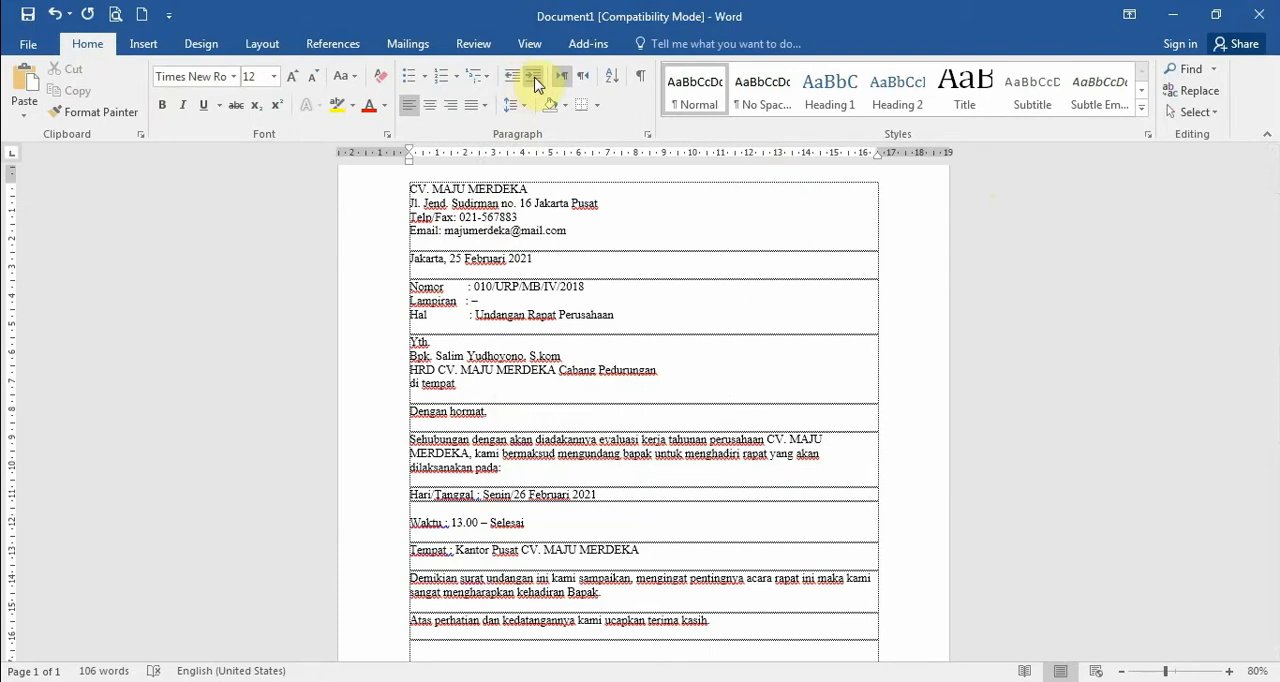
{"action": "left_click", "coordinate": [534, 80]}
{"action": "left_click", "coordinate": [534, 80]}
{"action": "left_click", "coordinate": [534, 80]}
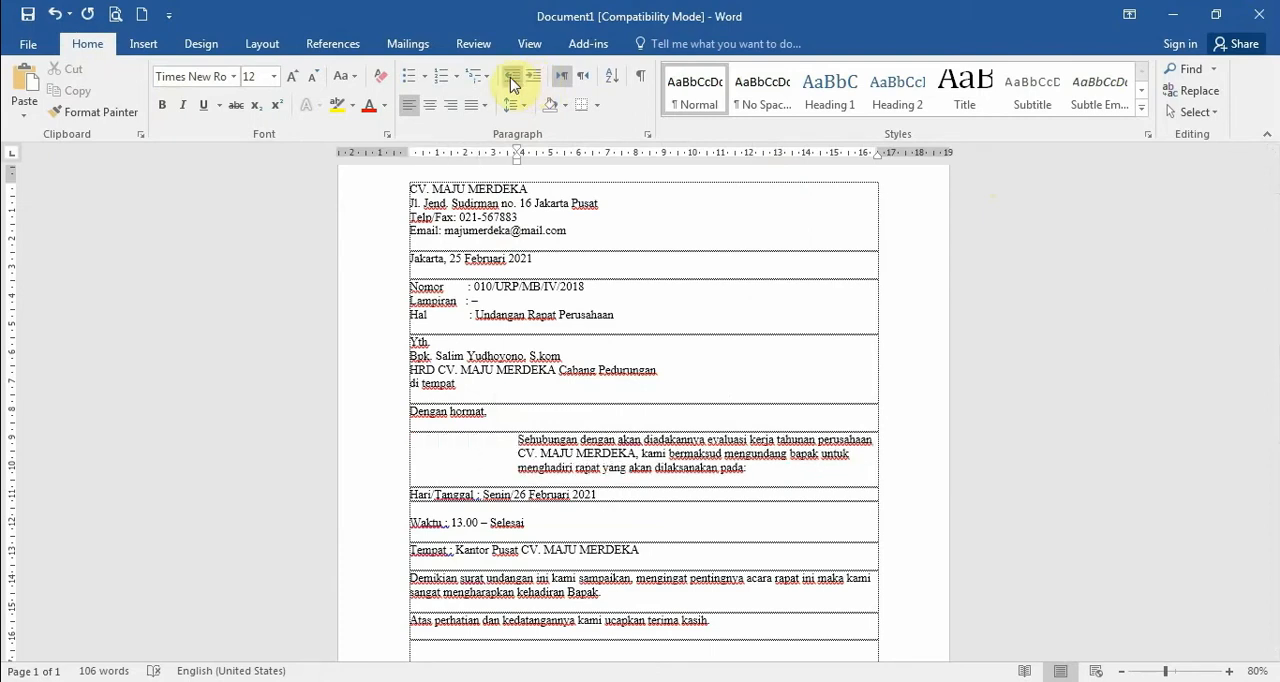
{"action": "left_click", "coordinate": [510, 80]}
{"action": "left_click", "coordinate": [510, 80]}
{"action": "left_click", "coordinate": [510, 80]}
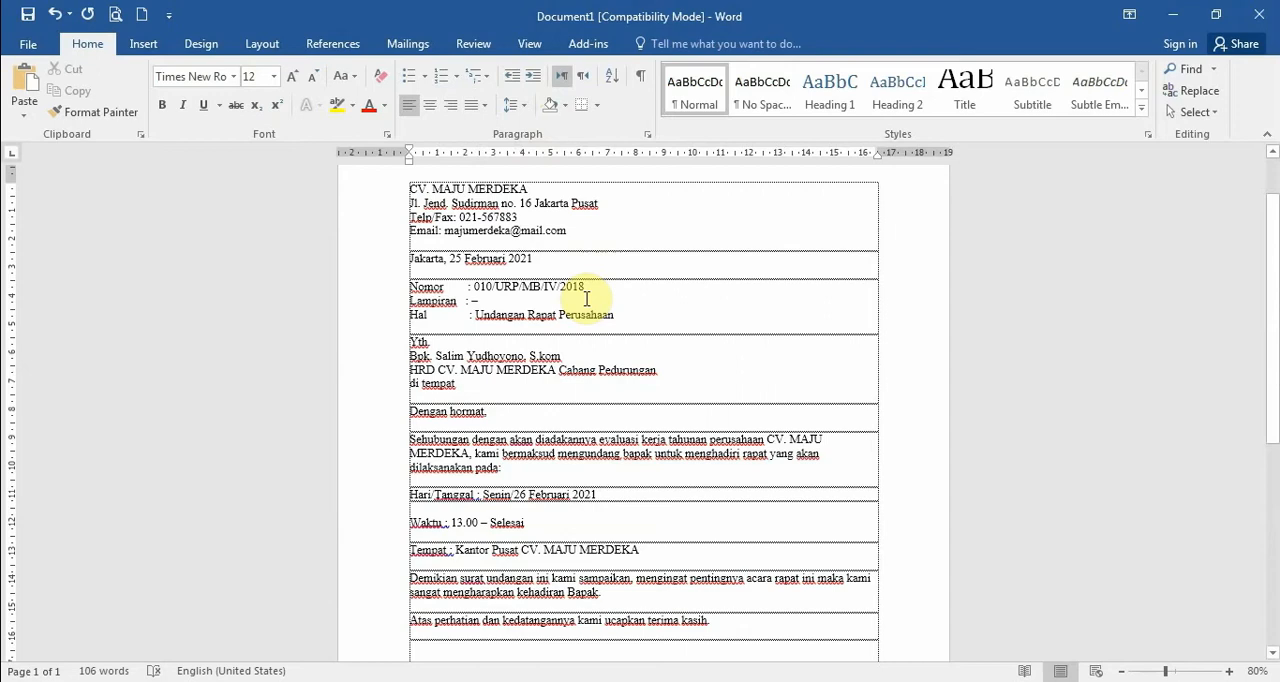
Set the left indent of the "Sehubungan dengan" paragraph to exactly 5 cm in the paragraph settings
{"action": "left_click", "coordinate": [262, 46]}
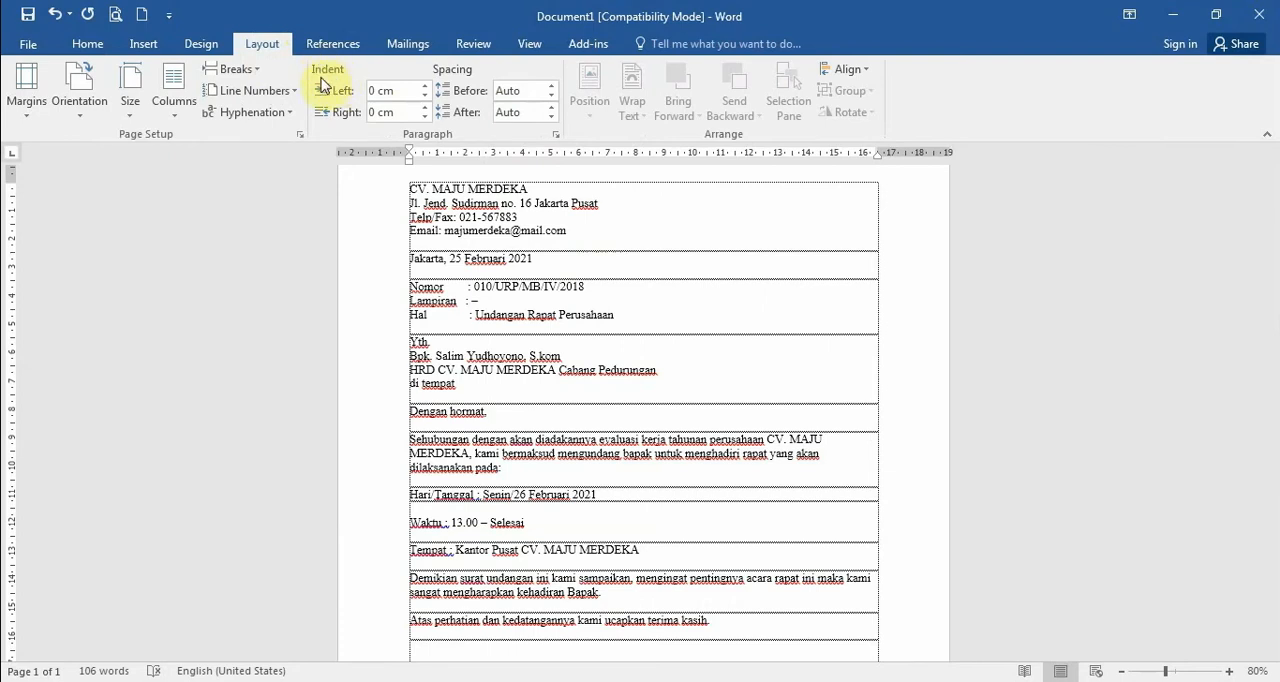
{"action": "left_click", "coordinate": [379, 91]}
{"action": "left_click", "coordinate": [377, 91]}
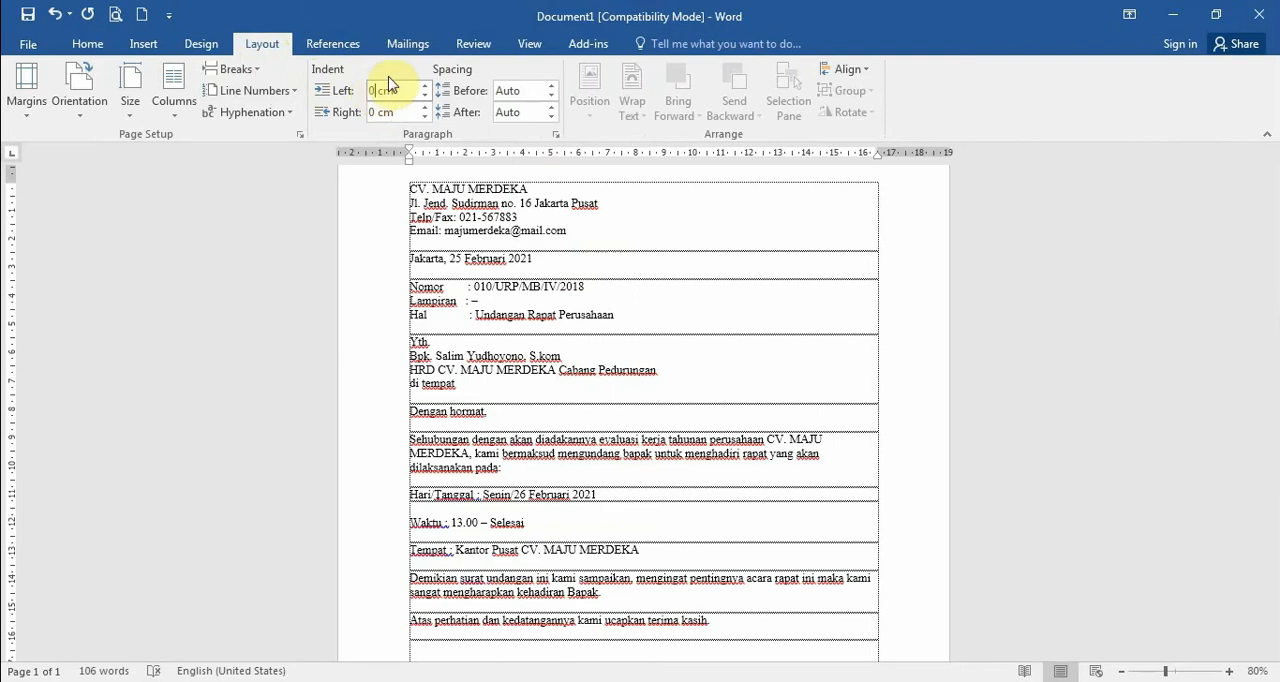
{"action": "key", "text": "BackSpace"}
{"action": "type", "text": "5"}
{"action": "key", "text": "Return"}
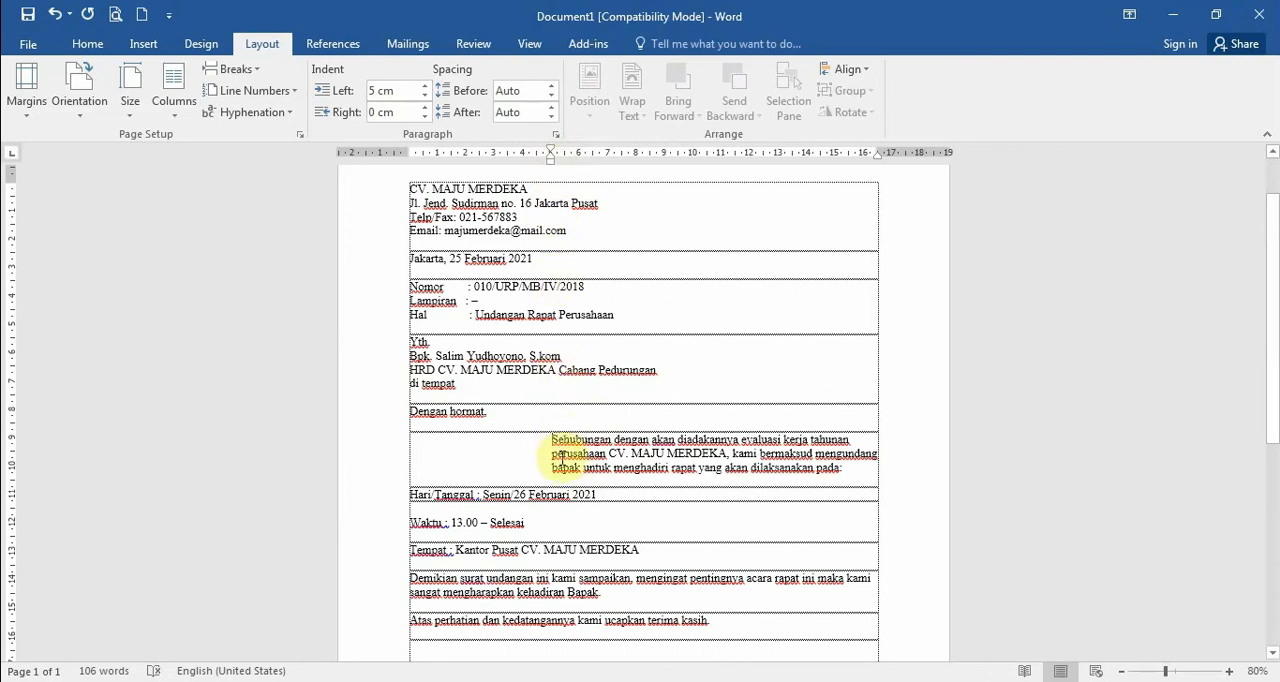
Indent the "CV. MAJU MERDEKA" line by one default tab distance and remove that indent again
{"action": "scroll", "coordinate": [667, 459], "scroll_direction": "up", "scroll_amount": 2}
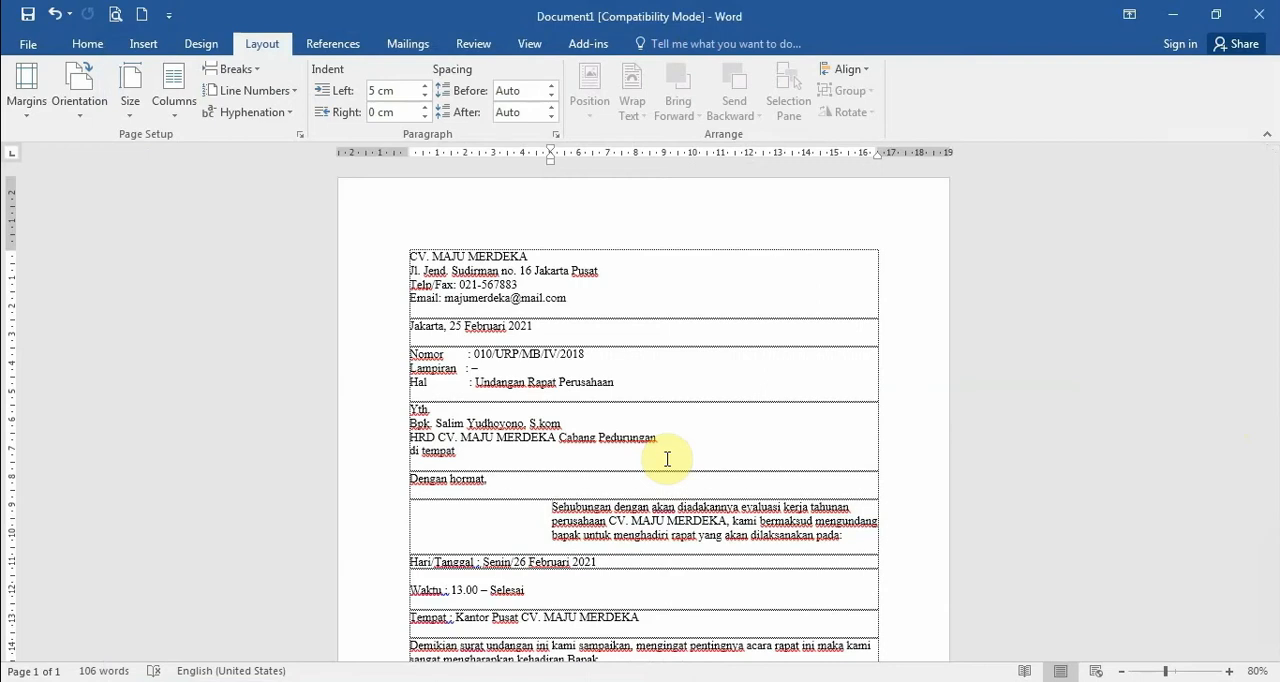
{"action": "left_click", "coordinate": [437, 257]}
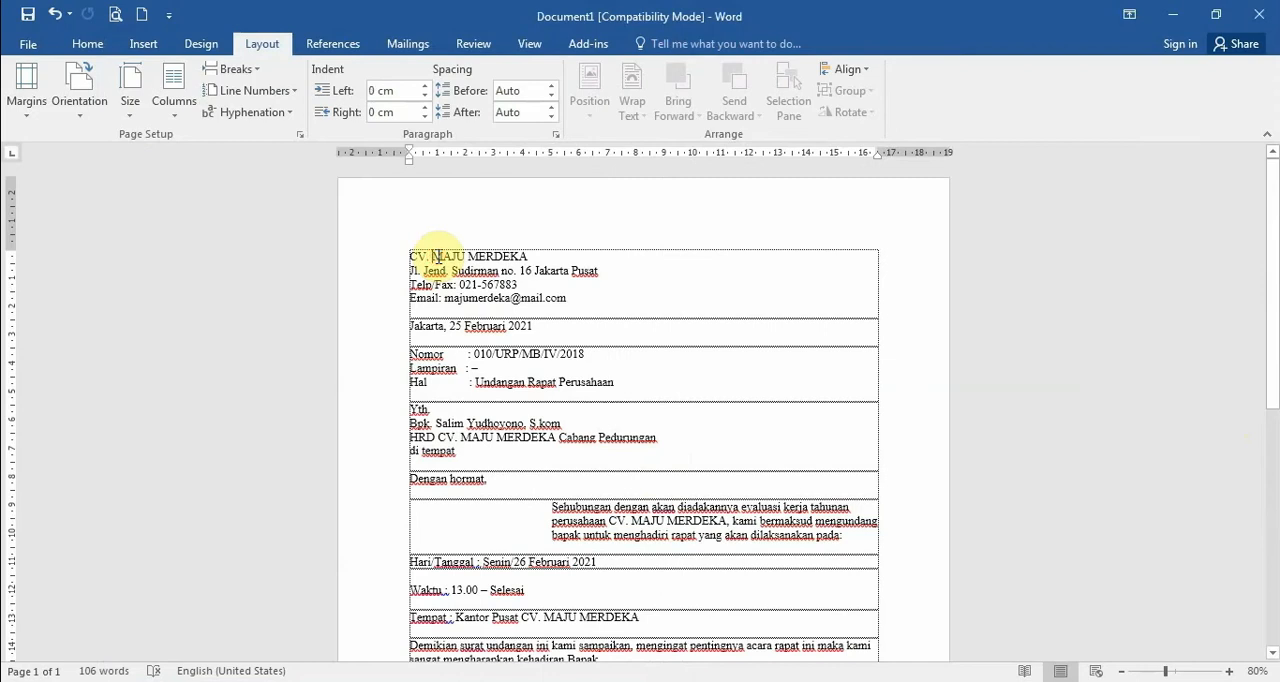
{"action": "left_click", "coordinate": [410, 256]}
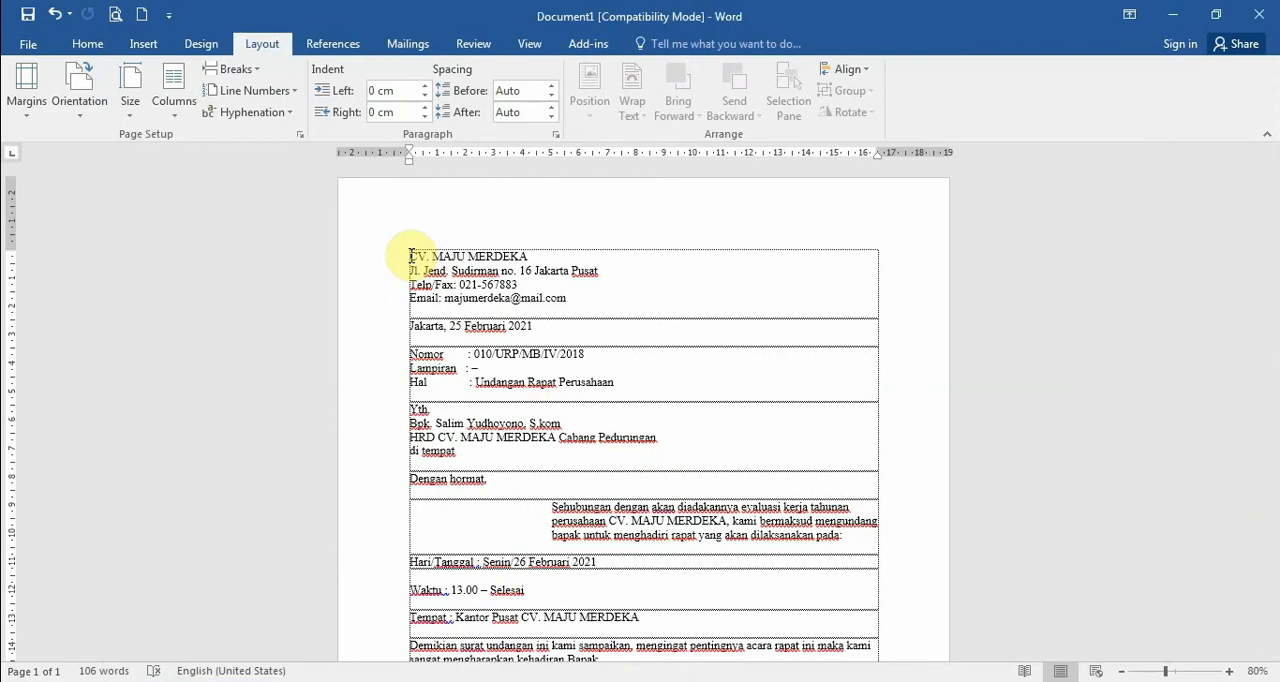
{"action": "key", "text": "Tab"}
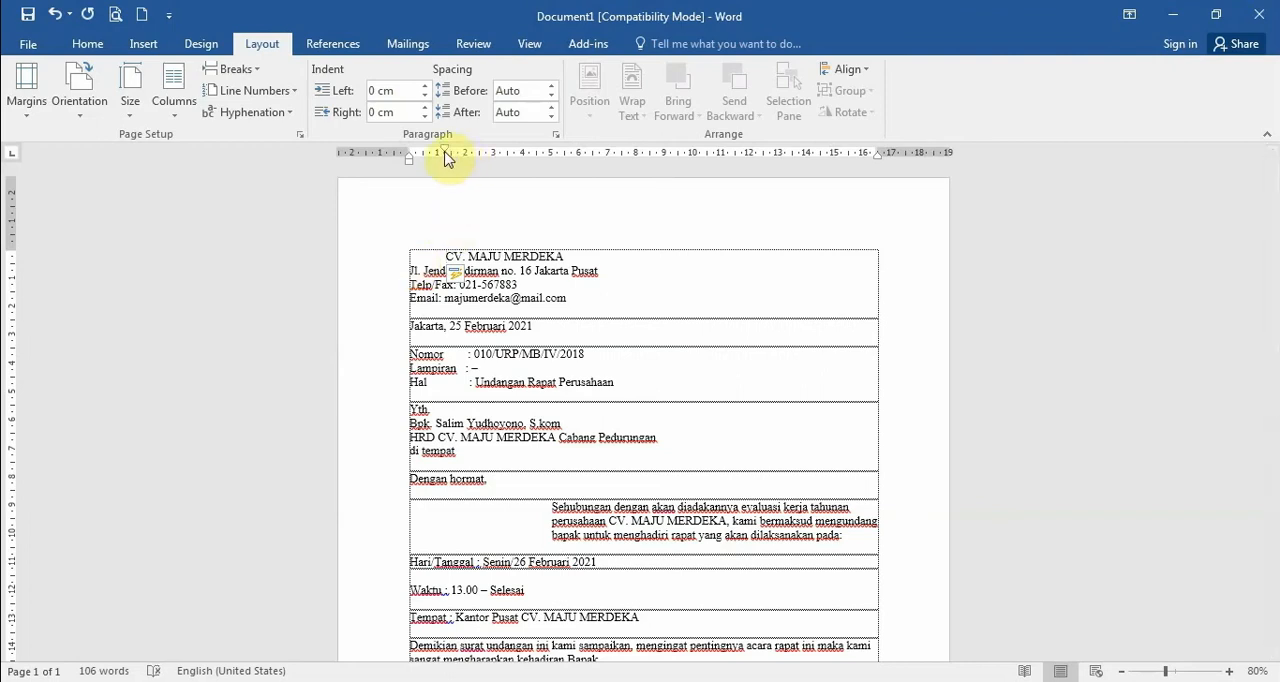
{"action": "key", "text": "BackSpace"}
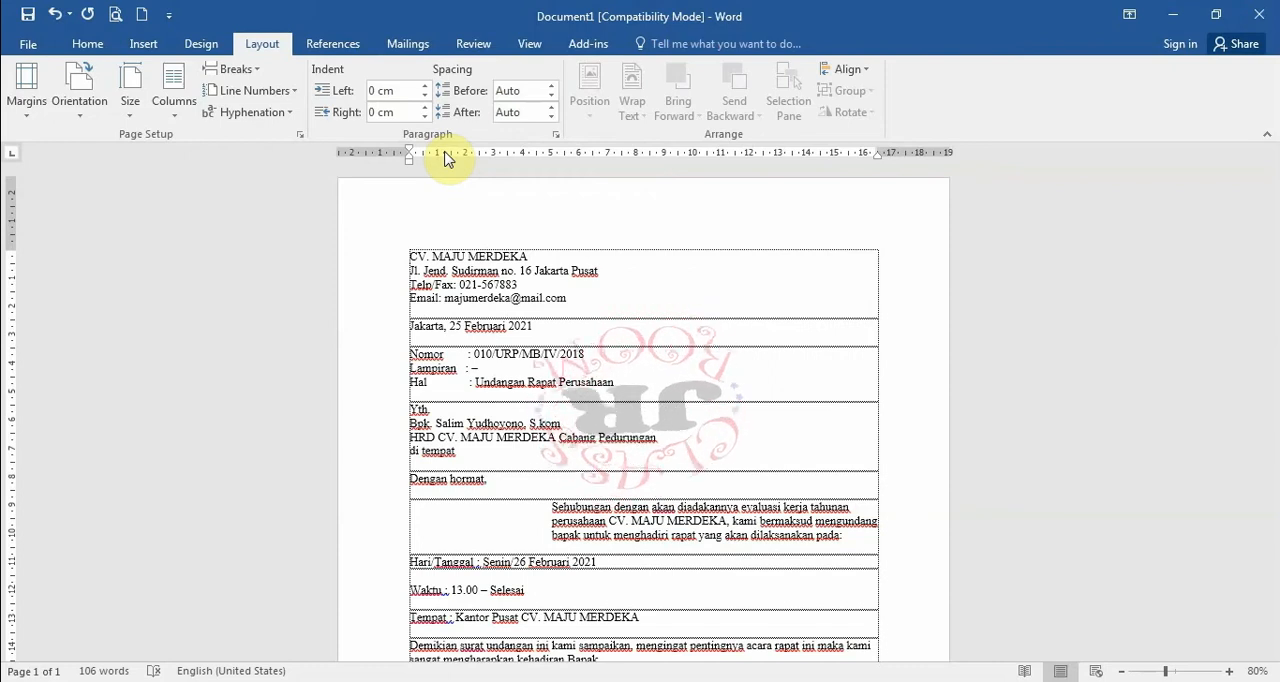
Add left tab stops near 6 and 8 cm, moving the company name to the first, plus centre and right stops near 11 and 13 cm
{"action": "left_click", "coordinate": [586, 153]}
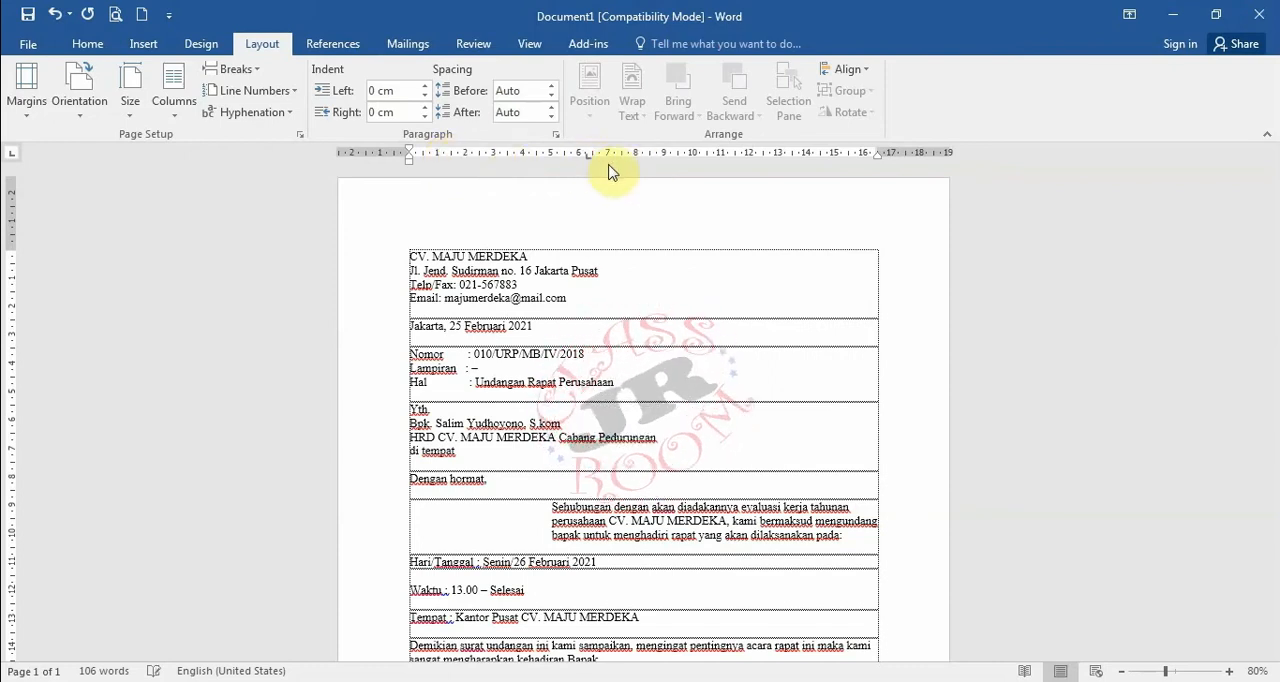
{"action": "left_click", "coordinate": [645, 154]}
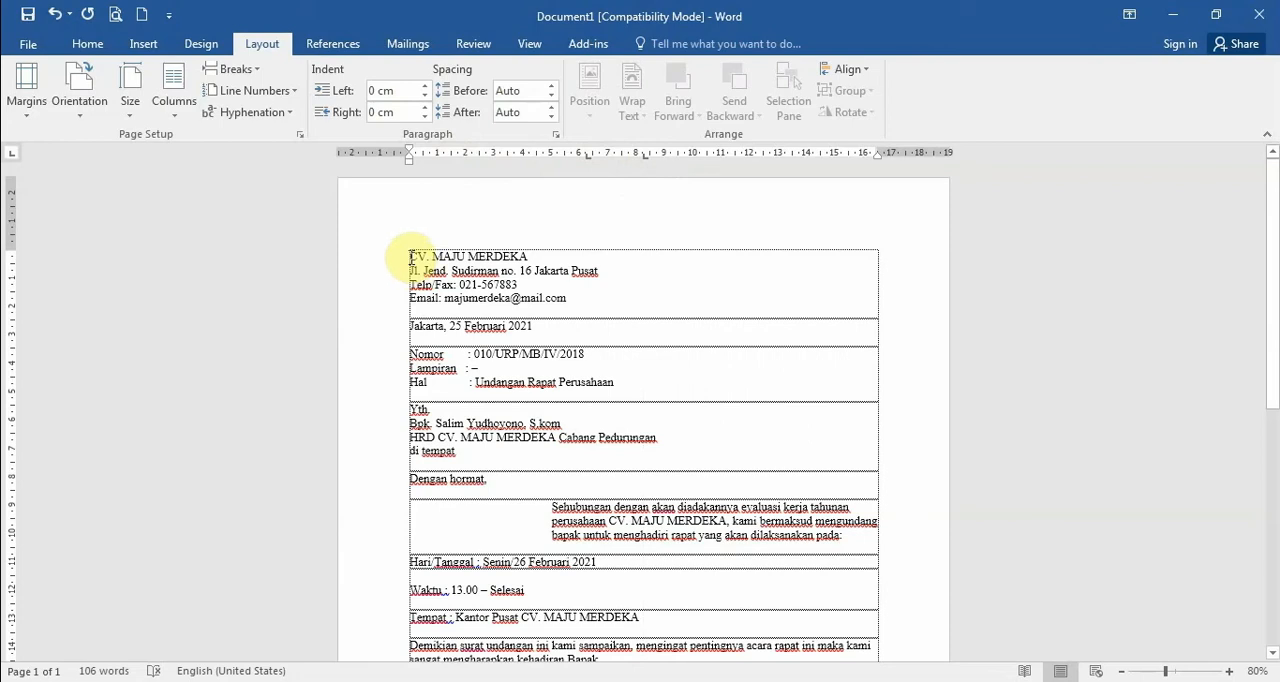
{"action": "key", "text": "ctrl+Tab"}
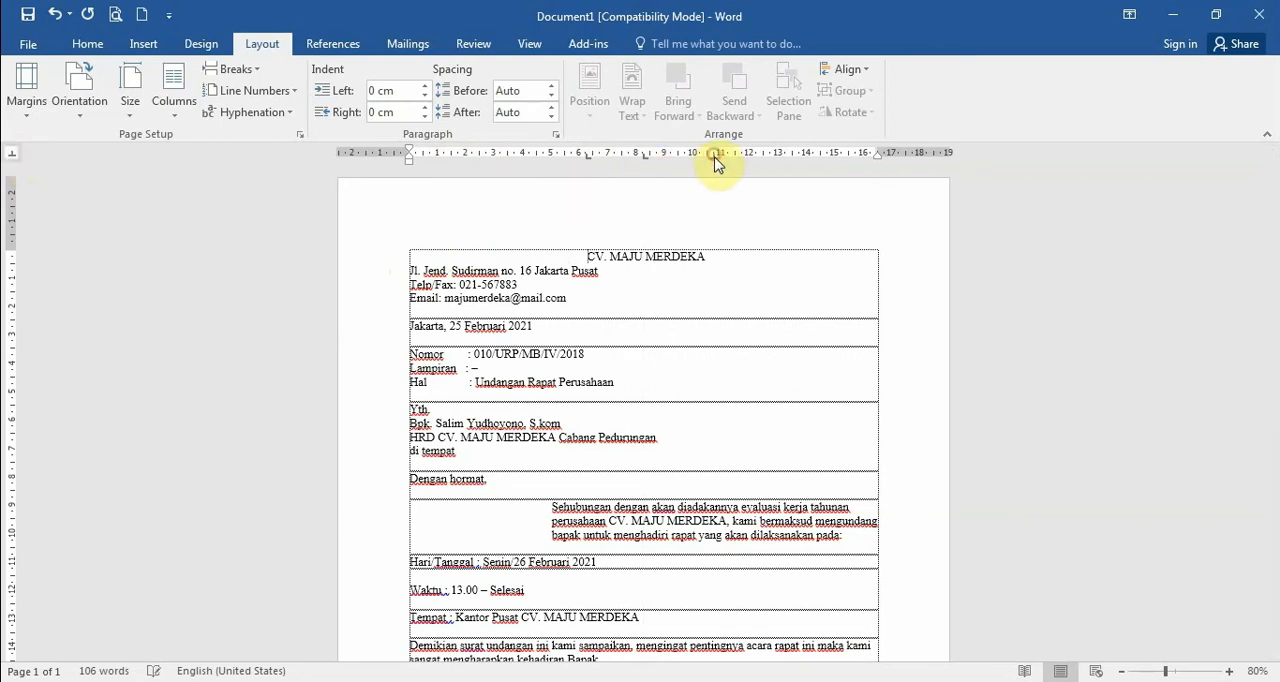
{"action": "left_click", "coordinate": [12, 153]}
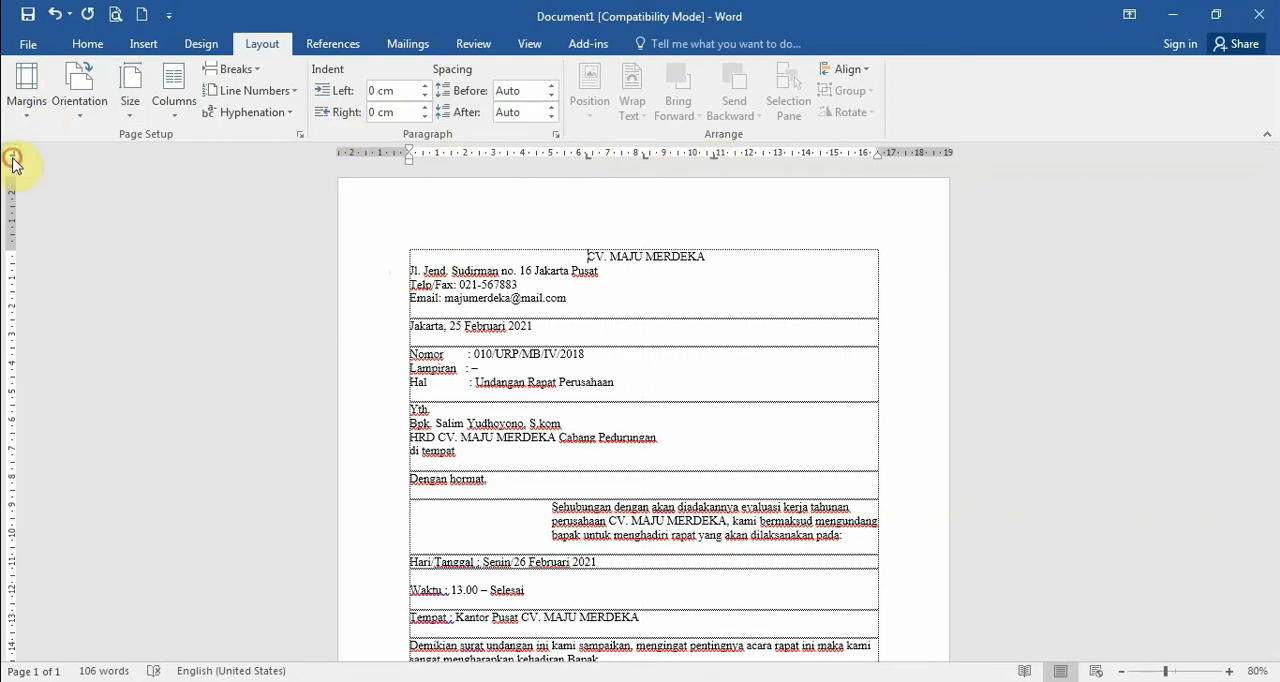
{"action": "left_click", "coordinate": [789, 153]}
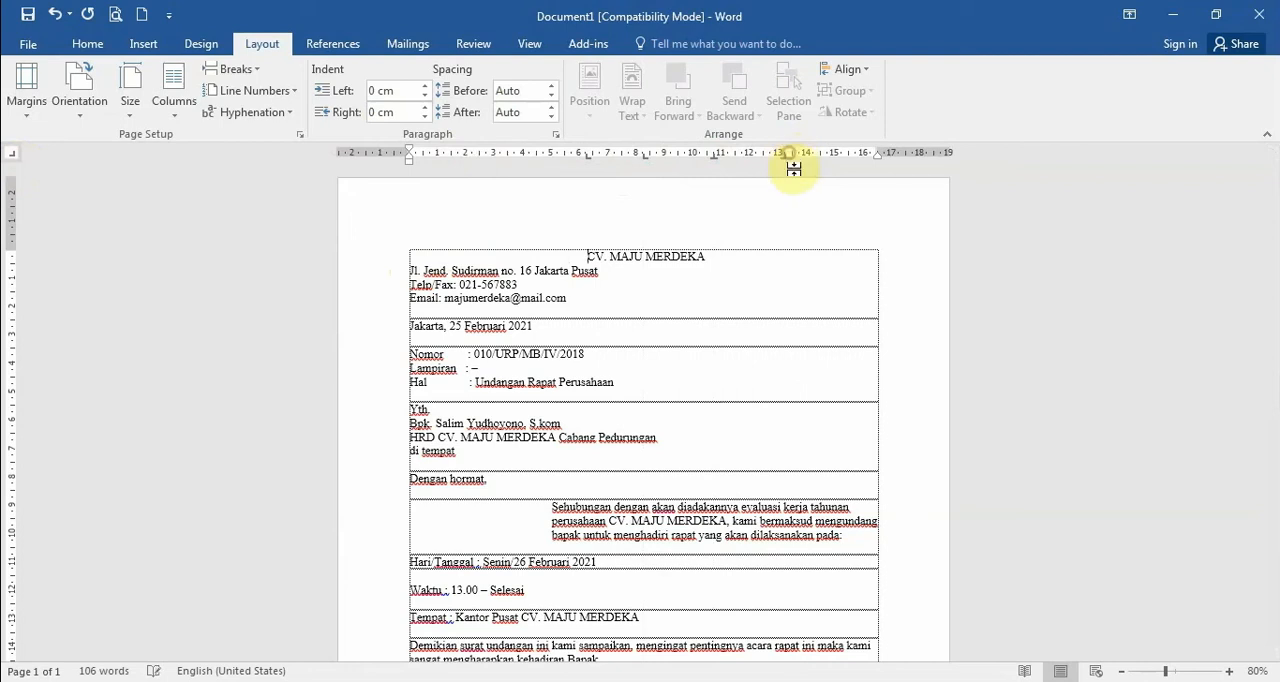
Advance the company name two tab stops further along the line and return it to the first stop
{"action": "key", "text": "Tab"}
{"action": "key", "text": "Tab"}
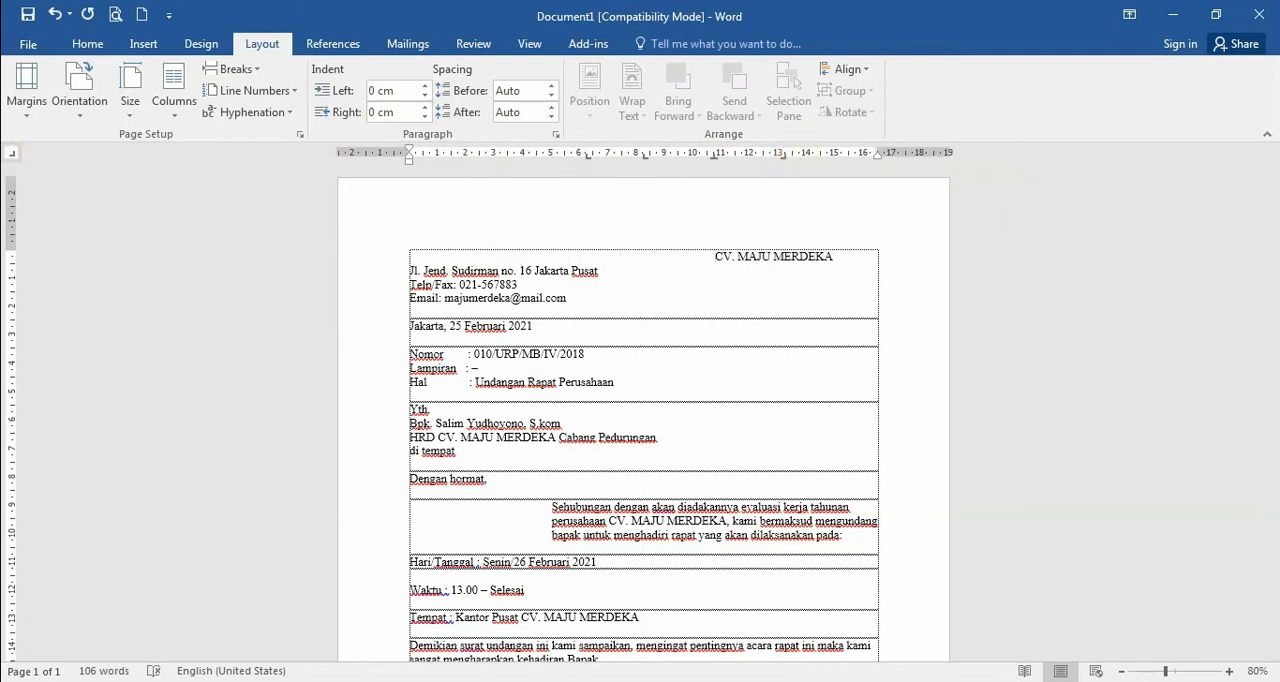
{"action": "key", "text": "BackSpace"}
{"action": "key", "text": "BackSpace"}
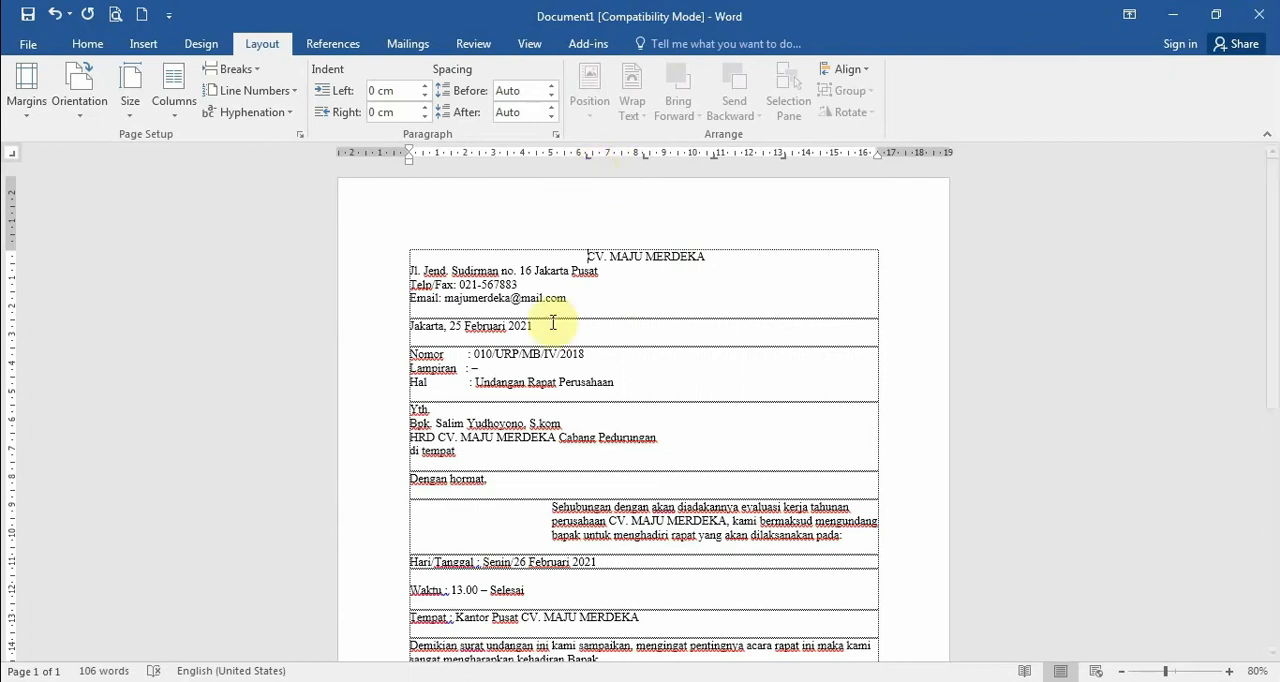
{"action": "scroll", "coordinate": [563, 548], "scroll_direction": "down", "scroll_amount": 2}
{"action": "left_click_drag", "start_coordinate": [539, 581], "coordinate": [545, 605]}
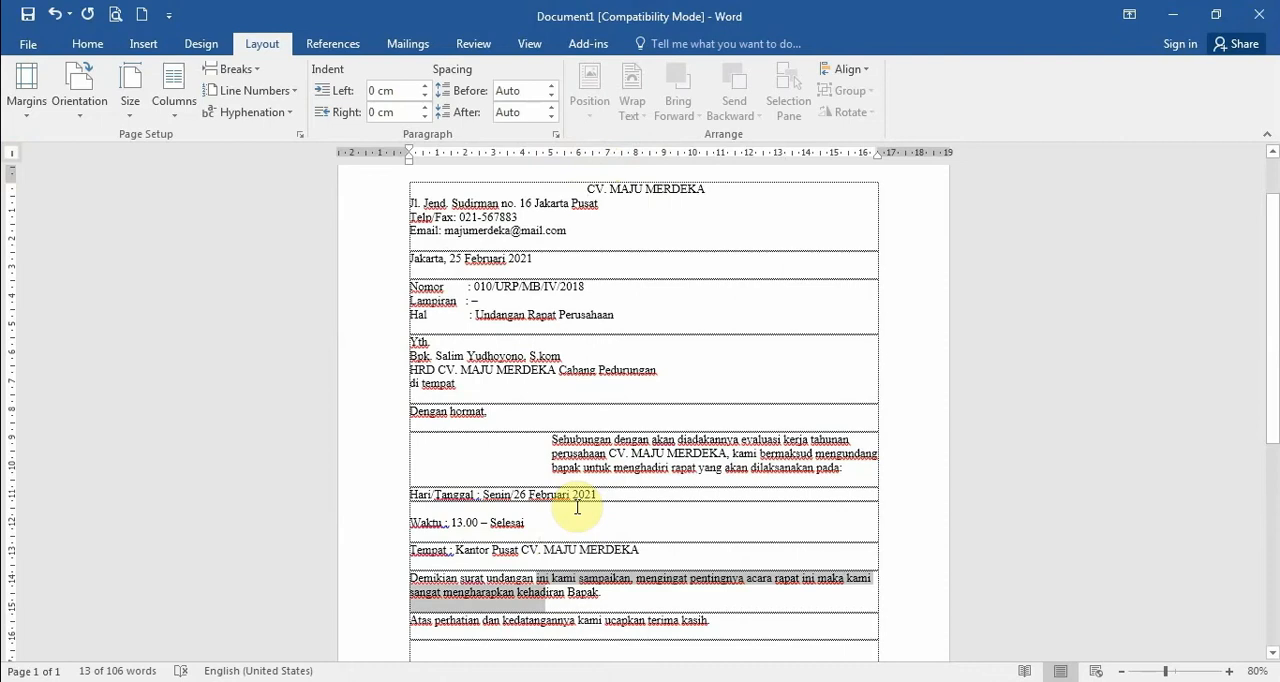
{"action": "left_click", "coordinate": [1185, 409]}
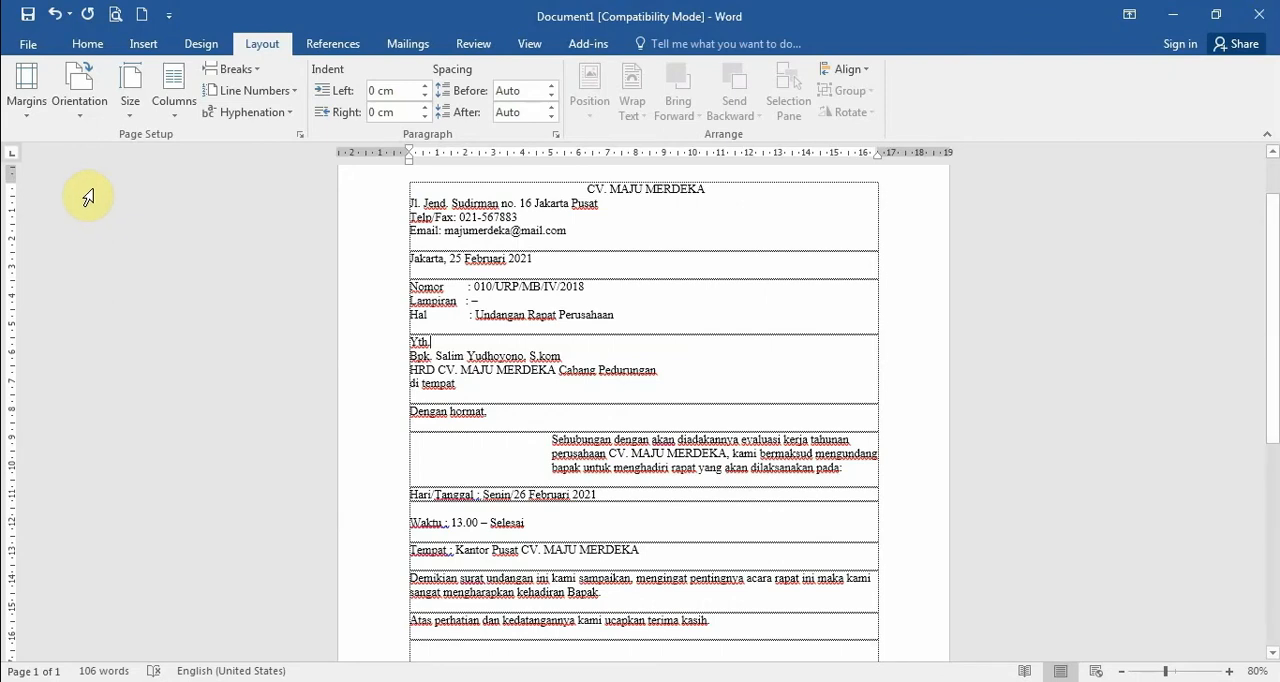
Cycle the tab selector from the left tab through the decimal tab and first line indent to the hanging indent type
{"action": "left_click", "coordinate": [12, 155]}
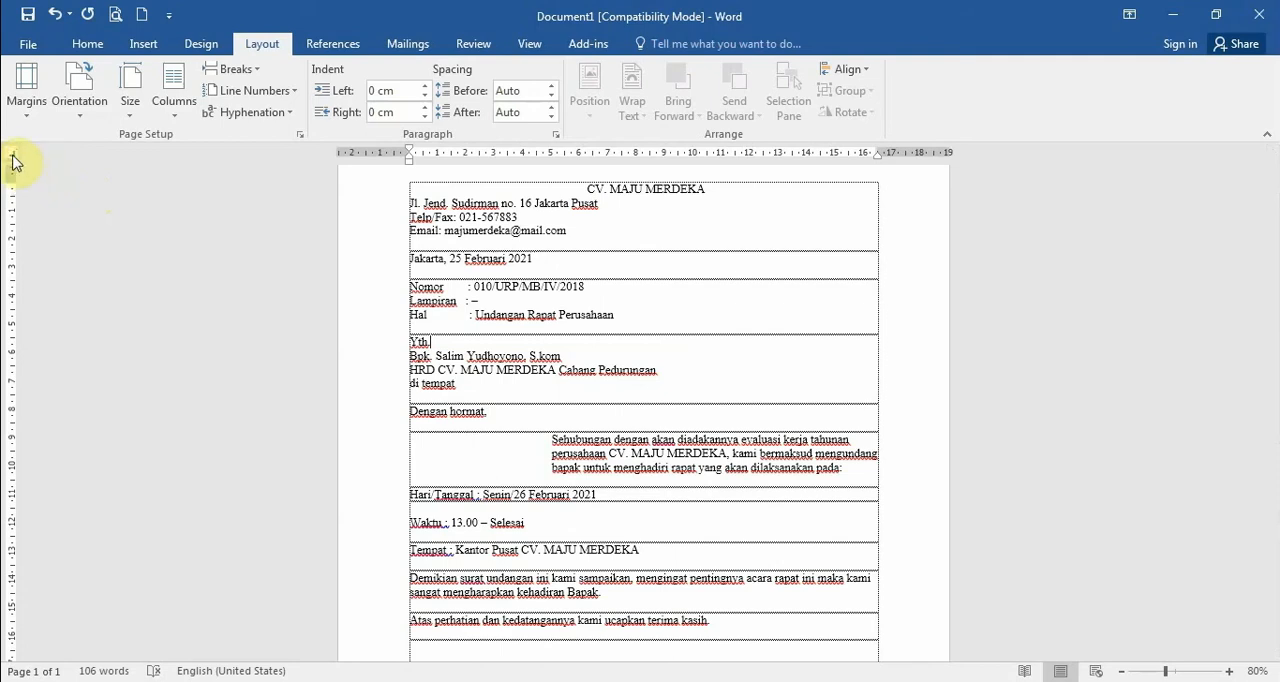
{"action": "left_click", "coordinate": [14, 160]}
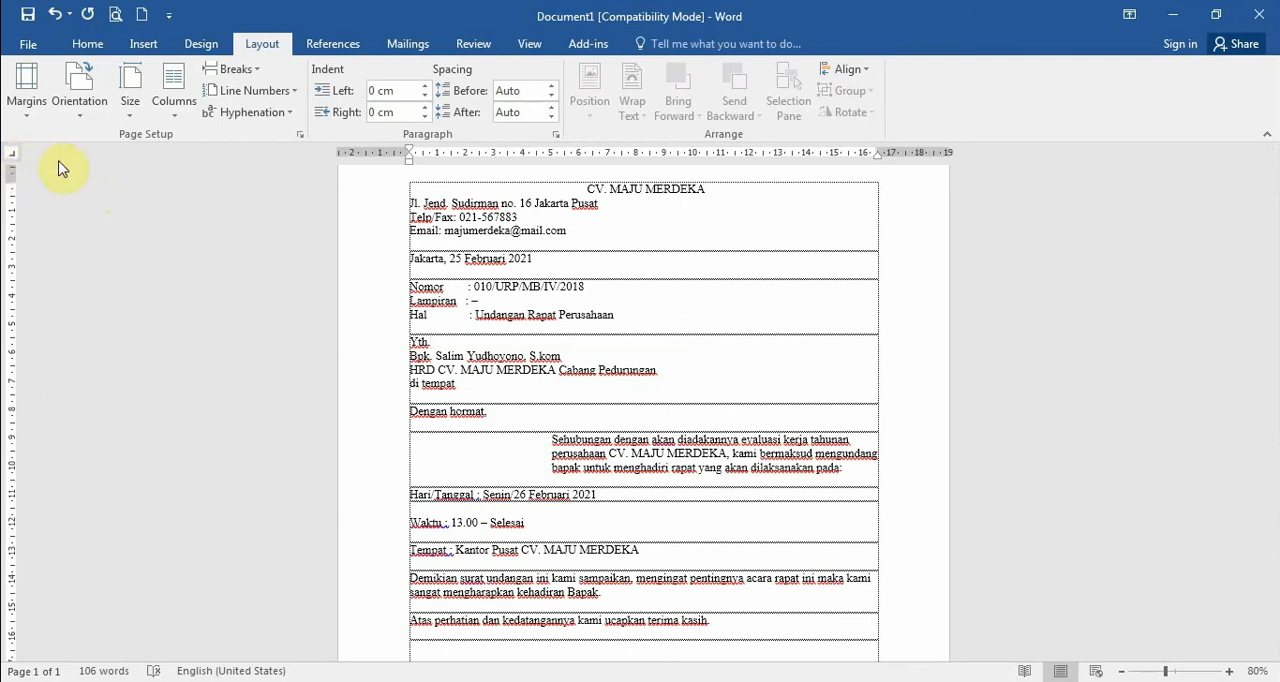
{"action": "left_click", "coordinate": [12, 157]}
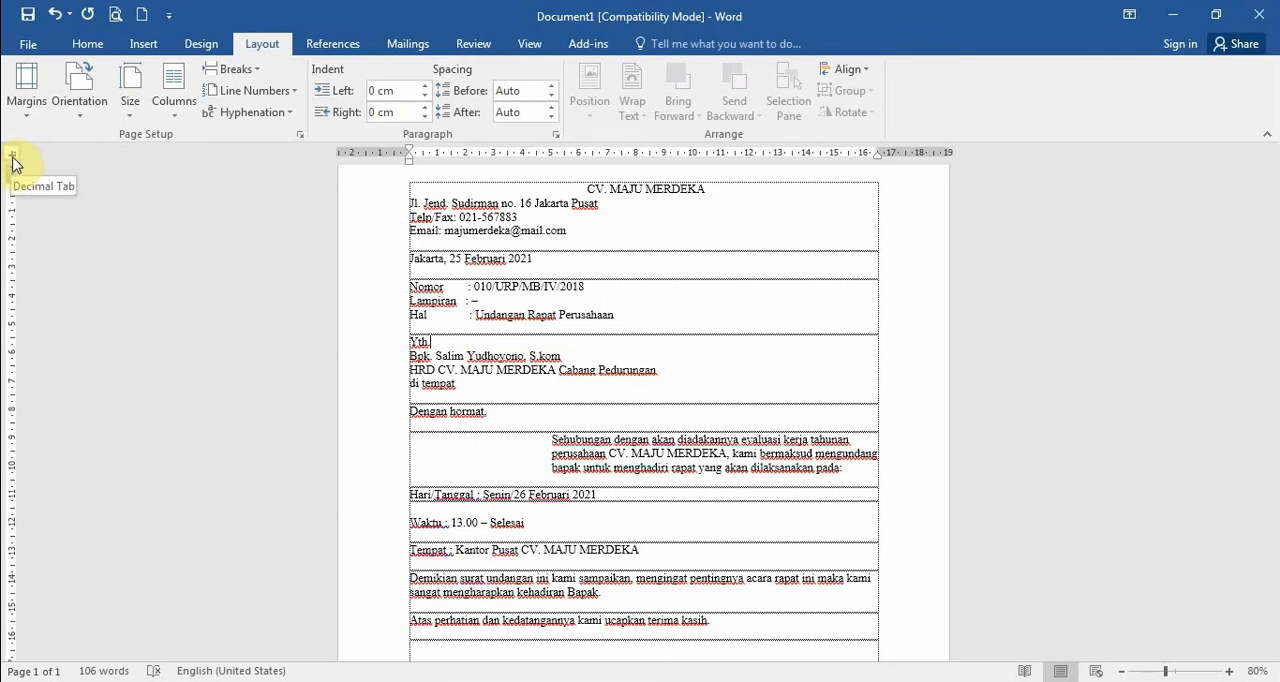
{"action": "left_click", "coordinate": [12, 157]}
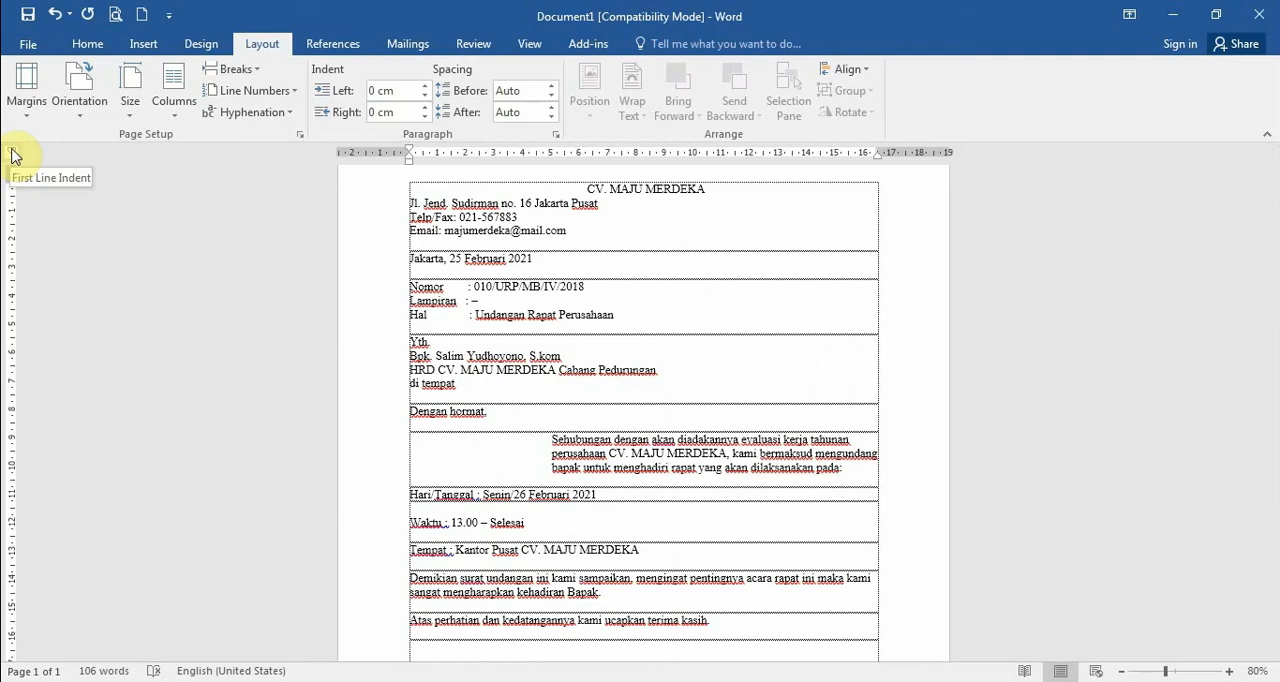
{"action": "left_click", "coordinate": [12, 158]}
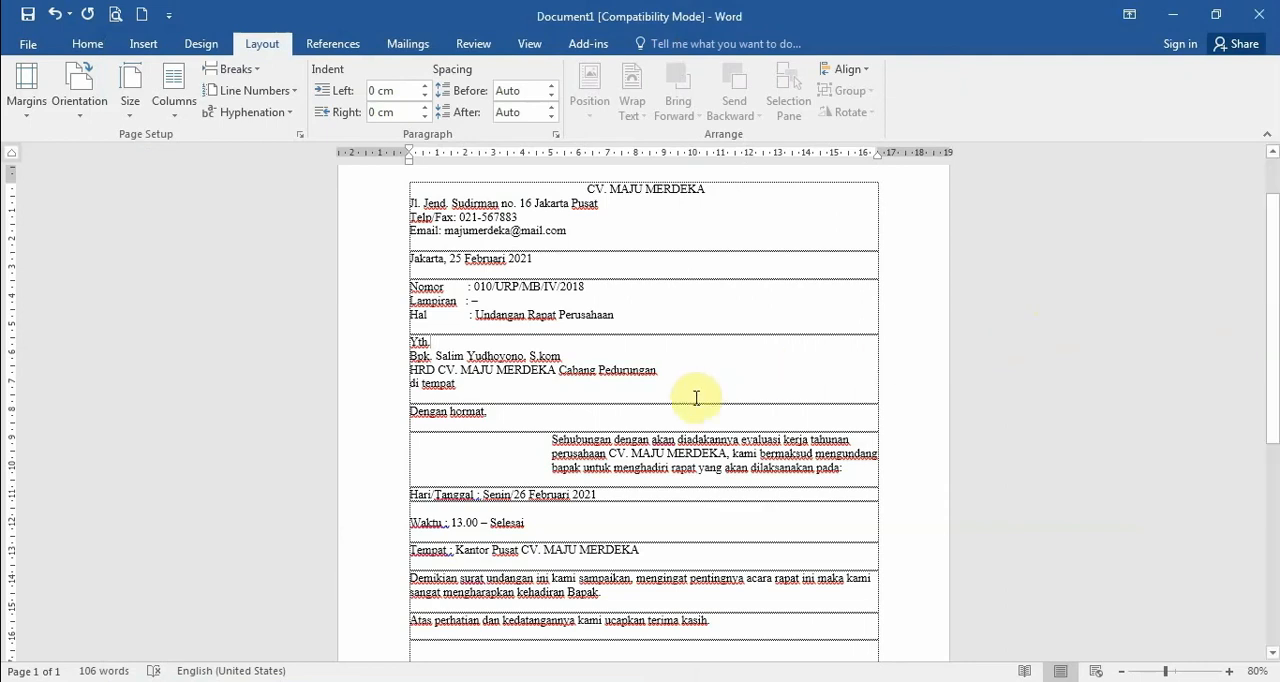
Try a 0 cm left indent with a hanging indent of about 1.25 cm on the "Sehubungan dengan" paragraph, and undo both changes
{"action": "left_click", "coordinate": [553, 441]}
{"action": "left_click_drag", "start_coordinate": [553, 441], "coordinate": [665, 466]}
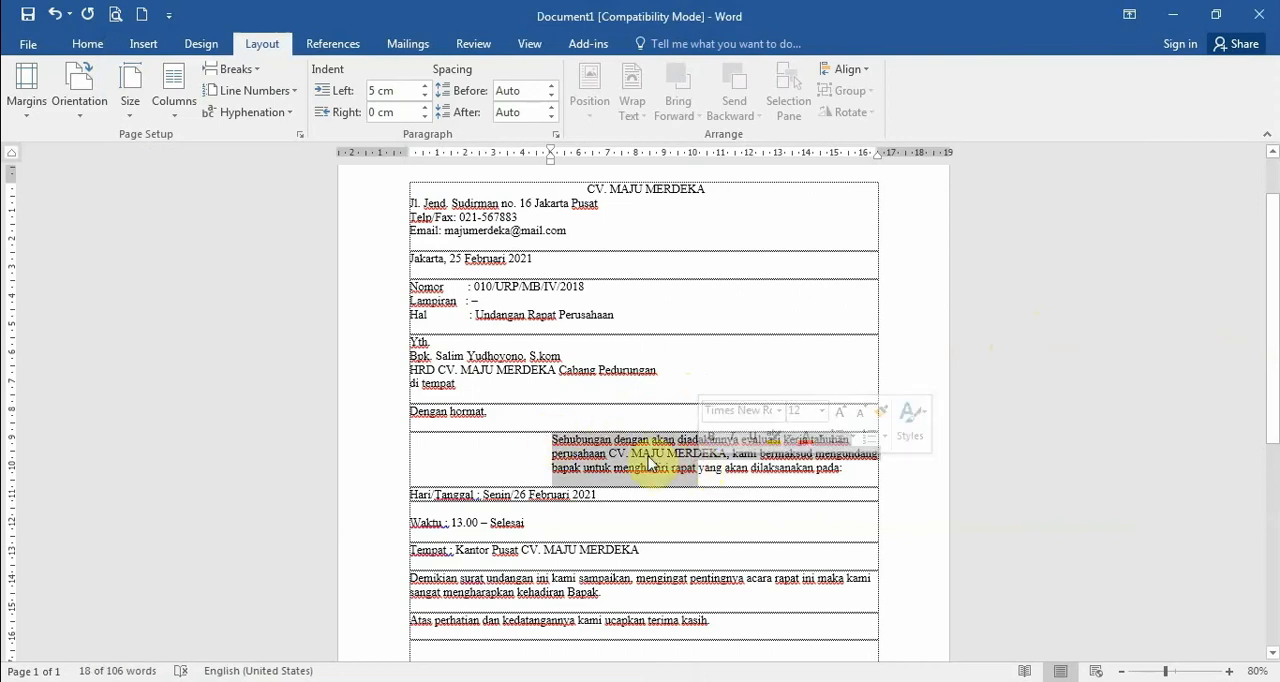
{"action": "left_click_drag", "start_coordinate": [552, 164], "coordinate": [406, 169]}
{"action": "left_click_drag", "start_coordinate": [500, 467], "coordinate": [428, 447]}
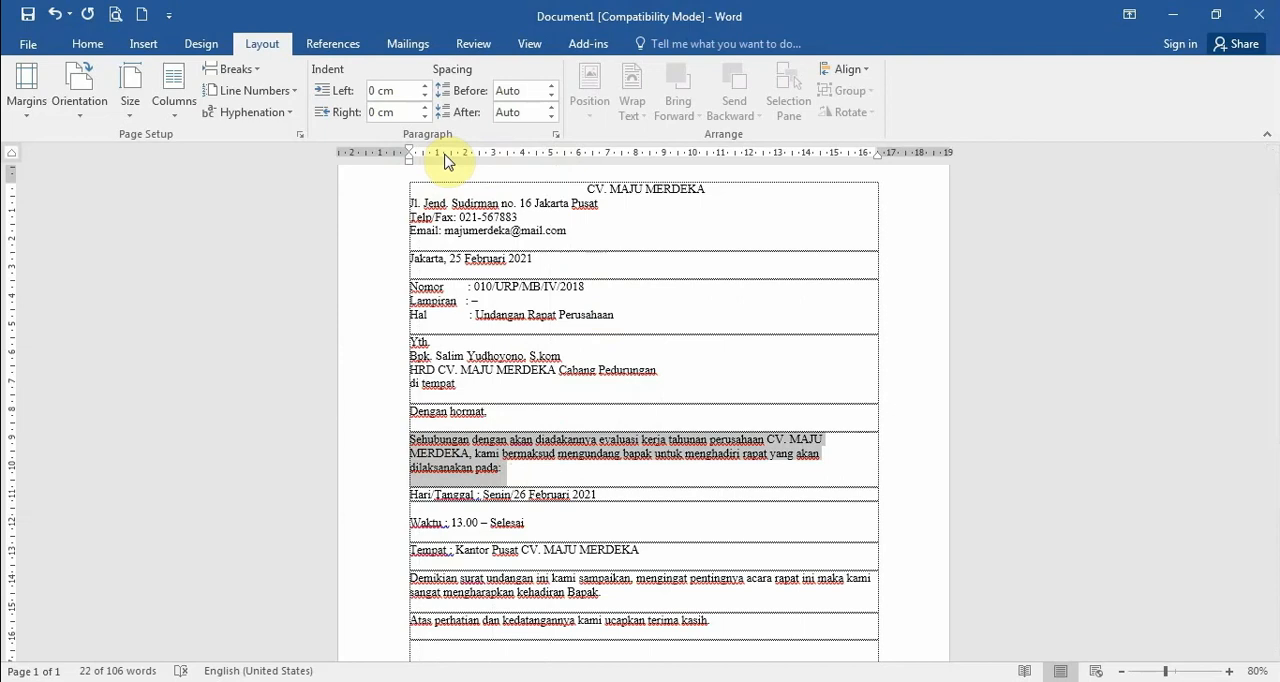
{"action": "left_click_drag", "start_coordinate": [446, 162], "coordinate": [446, 162]}
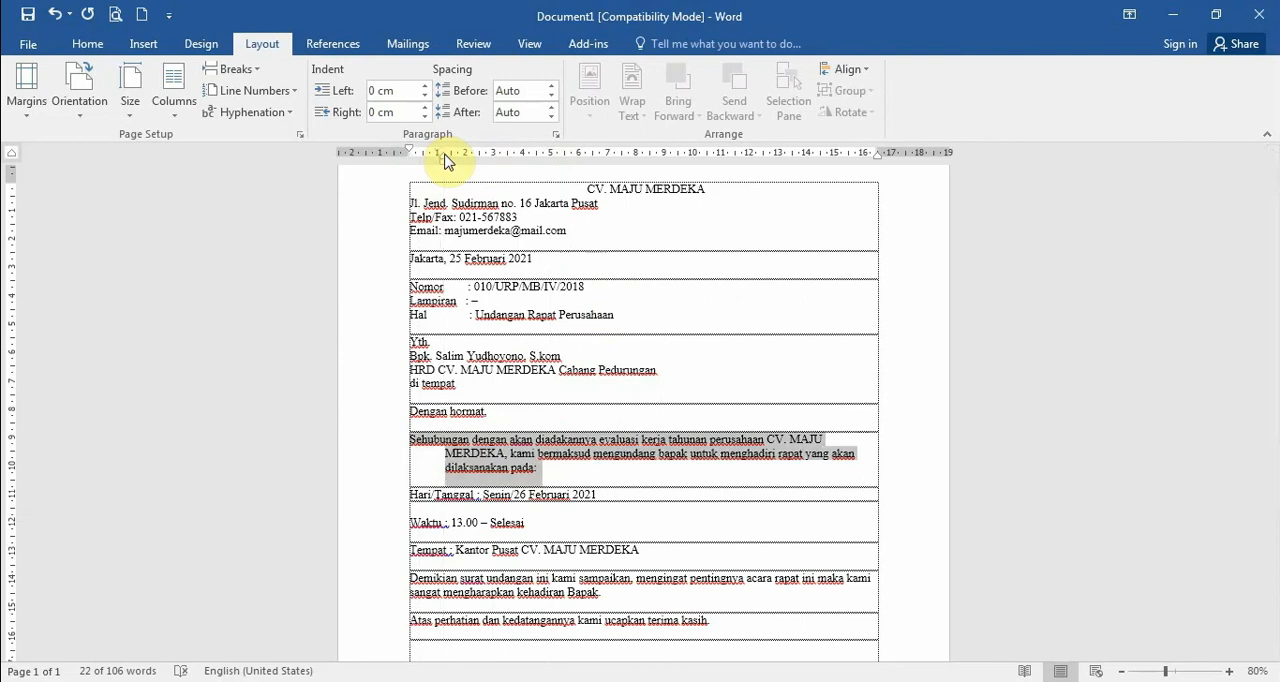
{"action": "key", "text": "ctrl+z"}
{"action": "key", "text": "ctrl+z"}
Set the "Sehubungan dengan" paragraph's left indent to 0 cm and add tab stops near 6, 9 and 13 cm
{"action": "left_click_drag", "start_coordinate": [551, 160], "coordinate": [410, 175]}
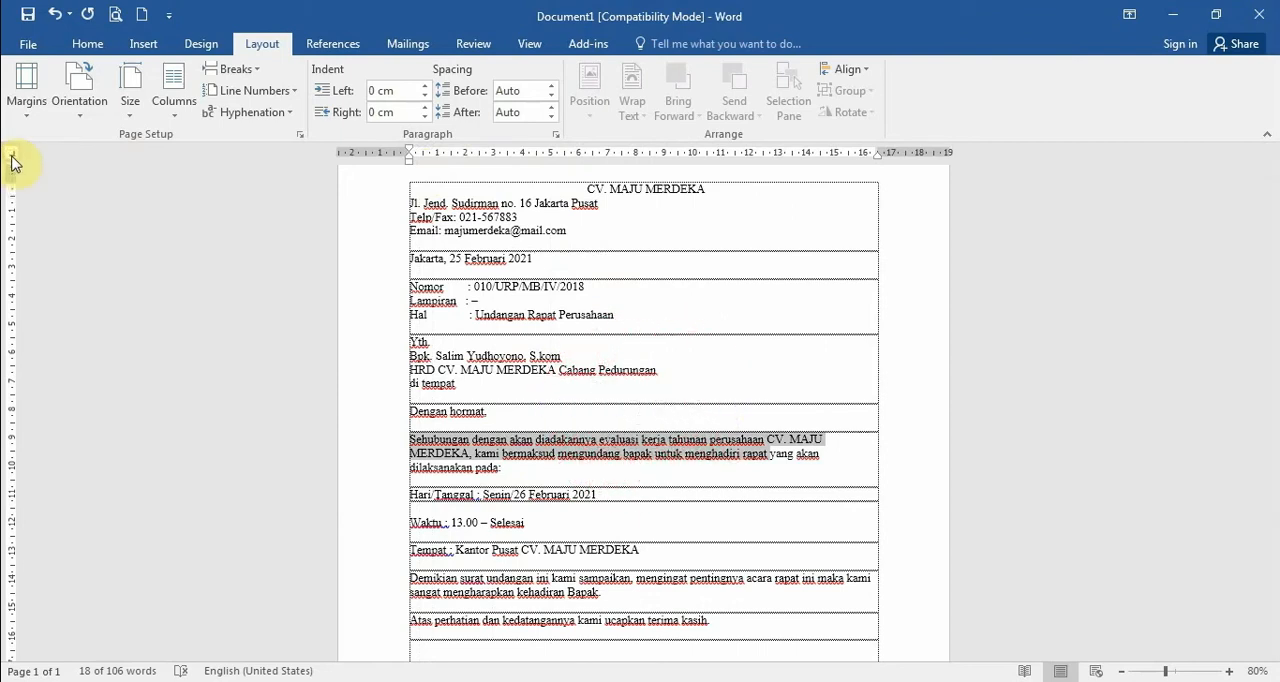
{"action": "left_click", "coordinate": [12, 156]}
{"action": "left_click", "coordinate": [663, 153]}
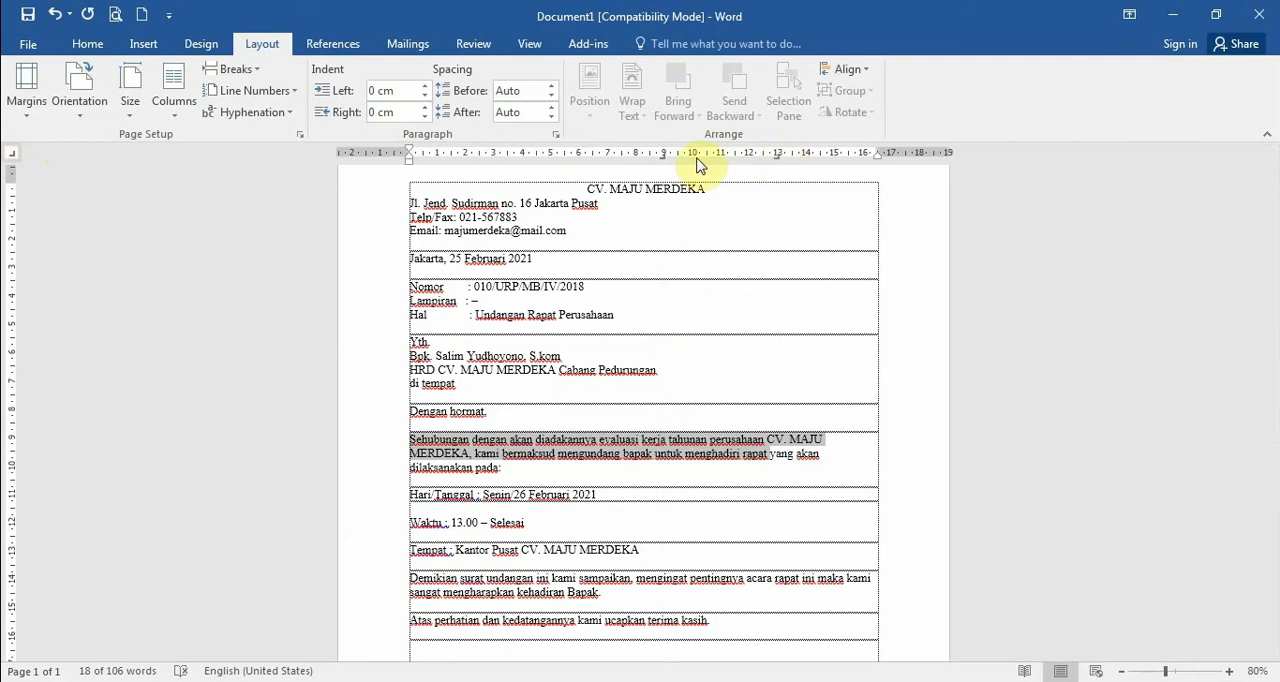
{"action": "left_click", "coordinate": [575, 158]}
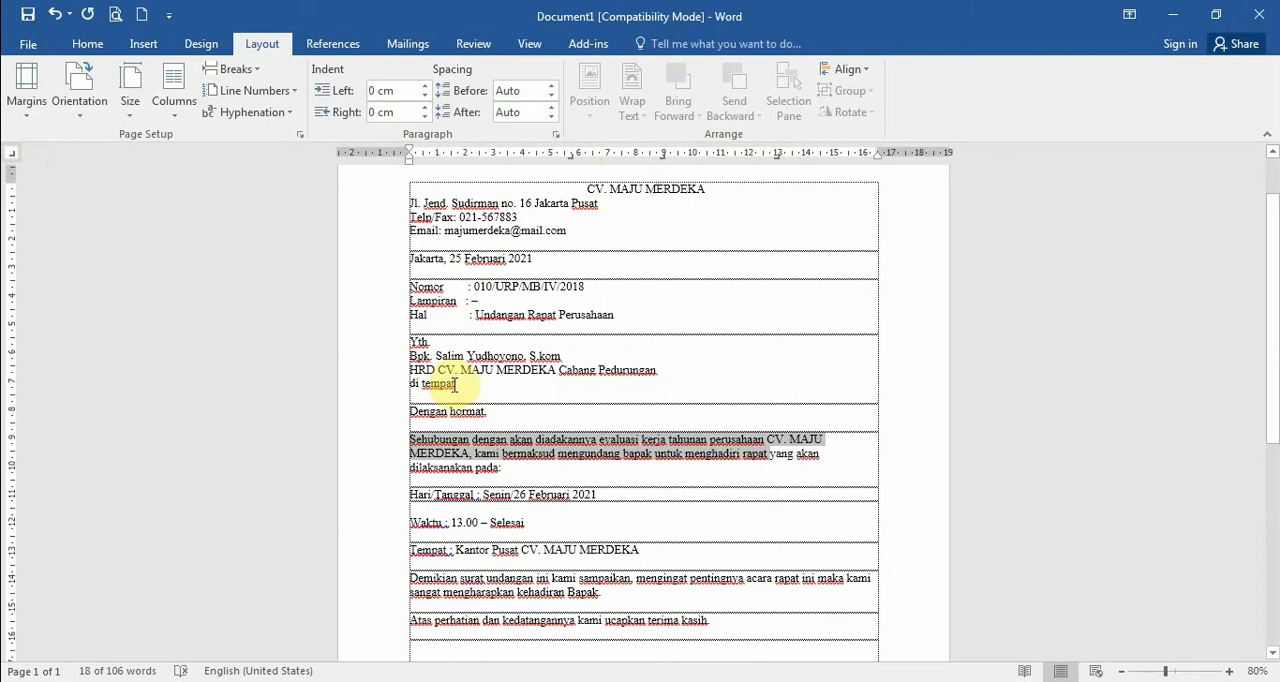
Push the first line of the "Sehubungan dengan" paragraph along its tab stops to about 14 cm
{"action": "left_click", "coordinate": [431, 439]}
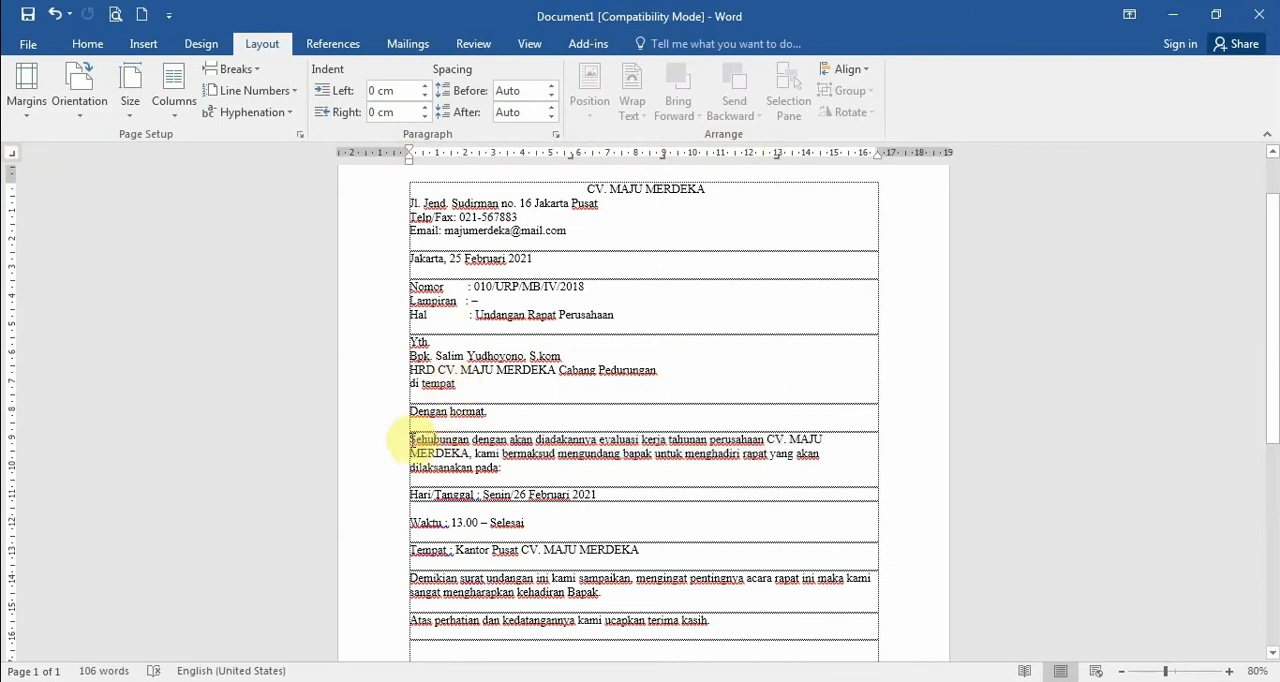
{"action": "key", "text": "Tab"}
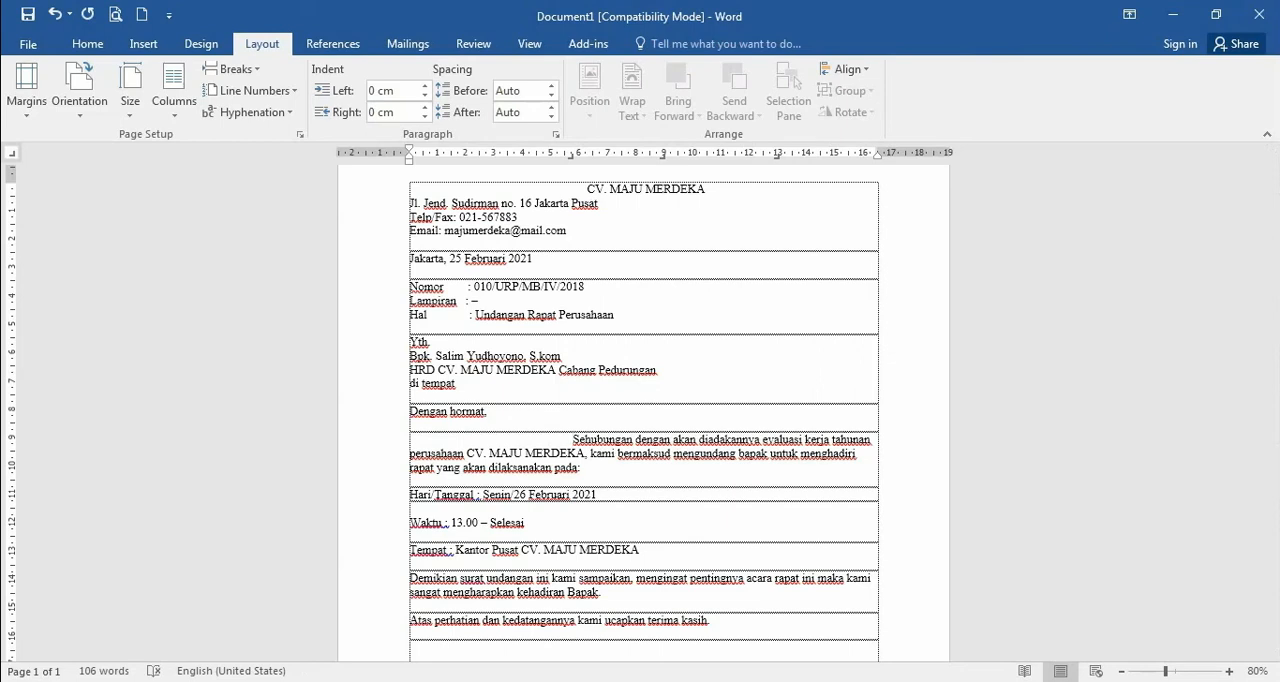
{"action": "key", "text": "Tab"}
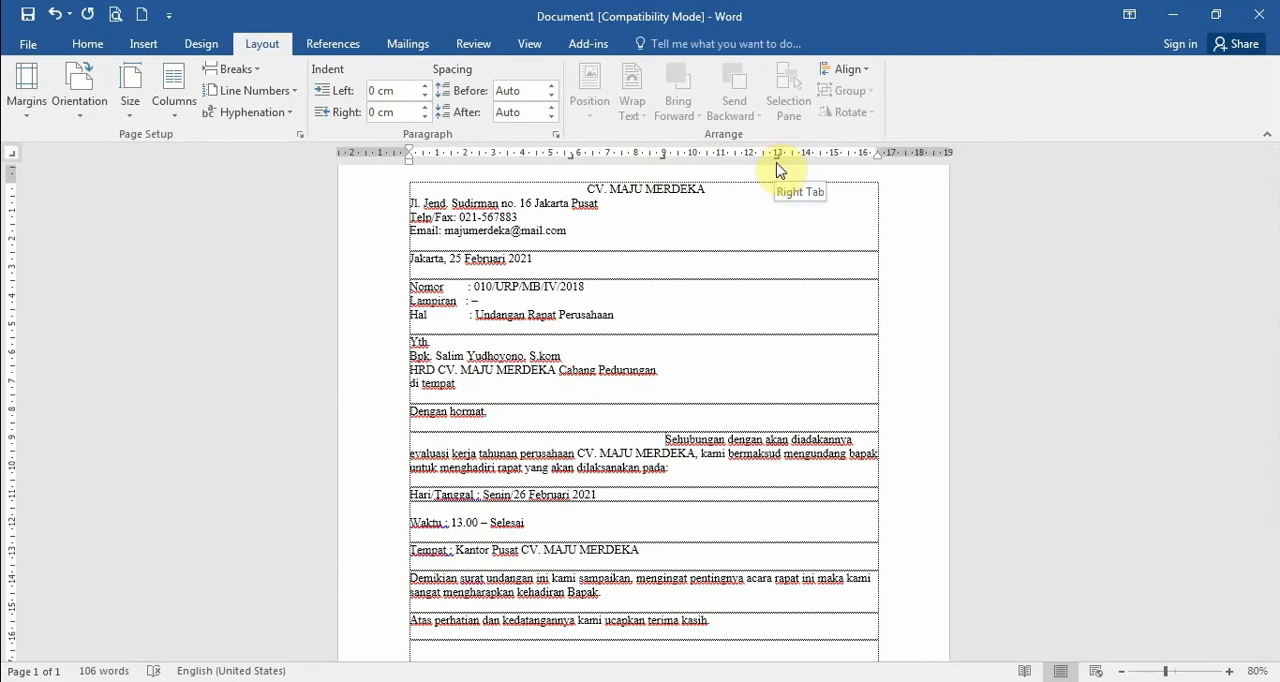
{"action": "key", "text": "Tab"}
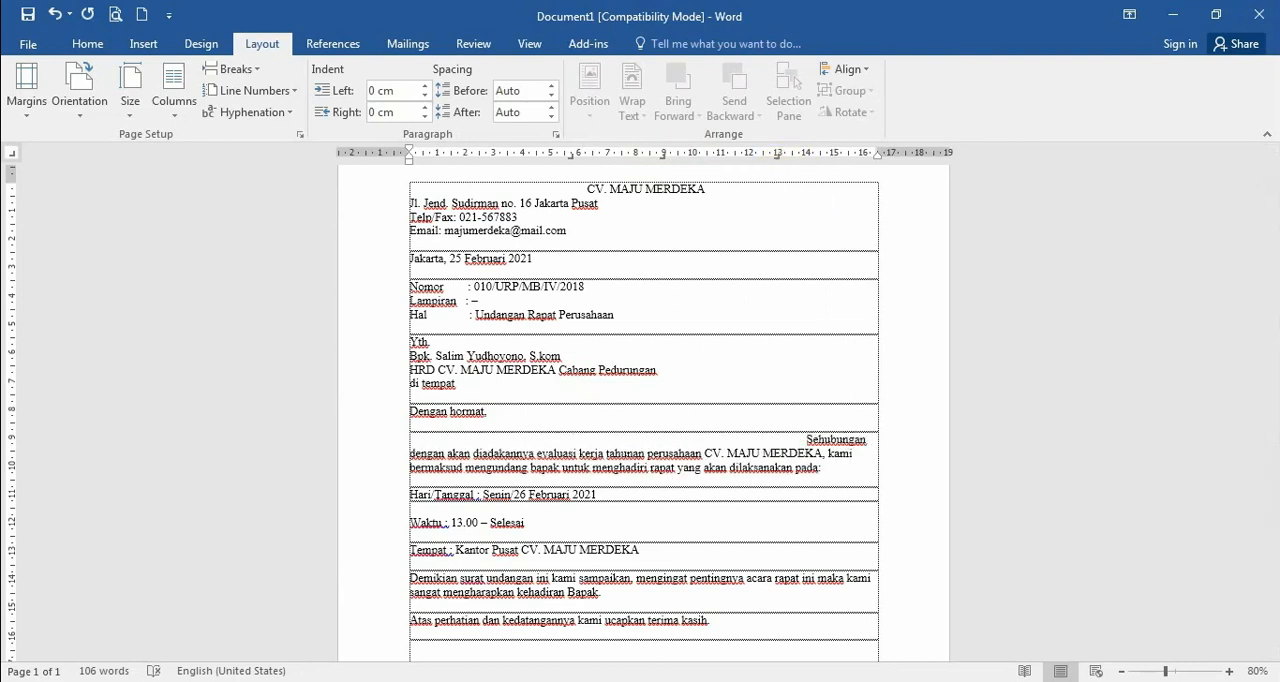
Add tab stops near 8.5 and 12 cm to the "Hari/Tanggal" line and tab "26 Februari 2021" across to about 12.7 cm
{"action": "left_click", "coordinate": [484, 497]}
{"action": "left_click", "coordinate": [652, 157]}
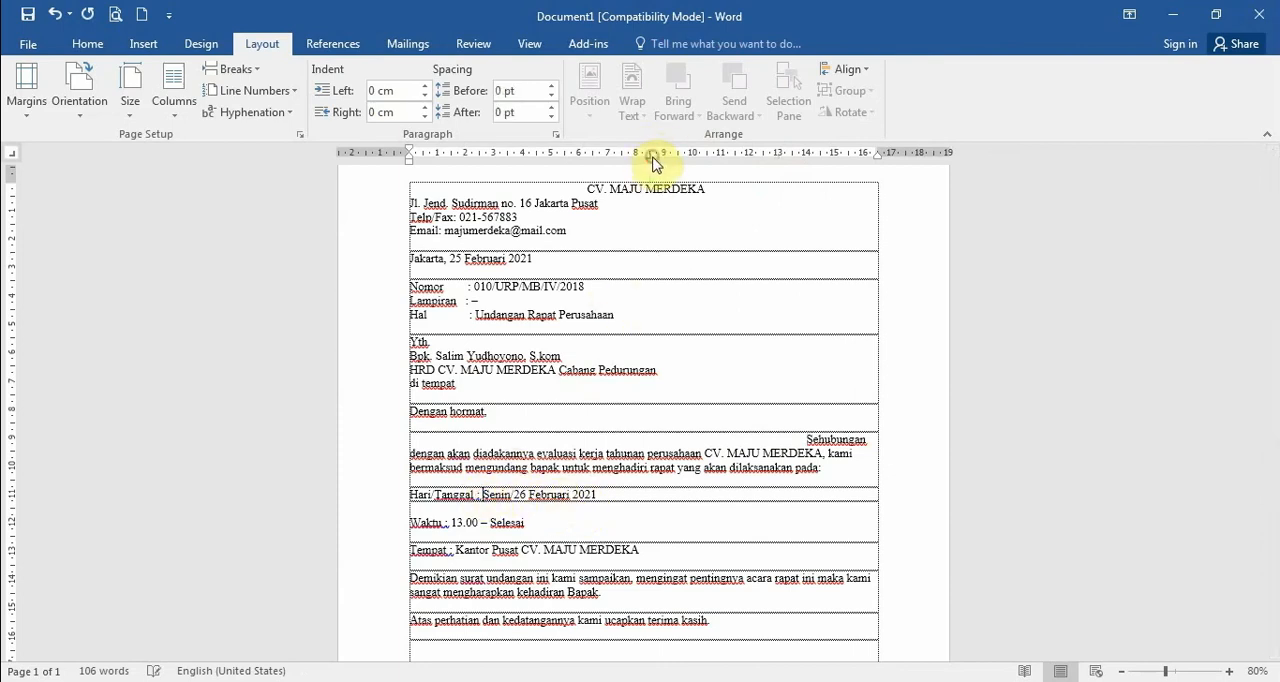
{"action": "left_click", "coordinate": [756, 158]}
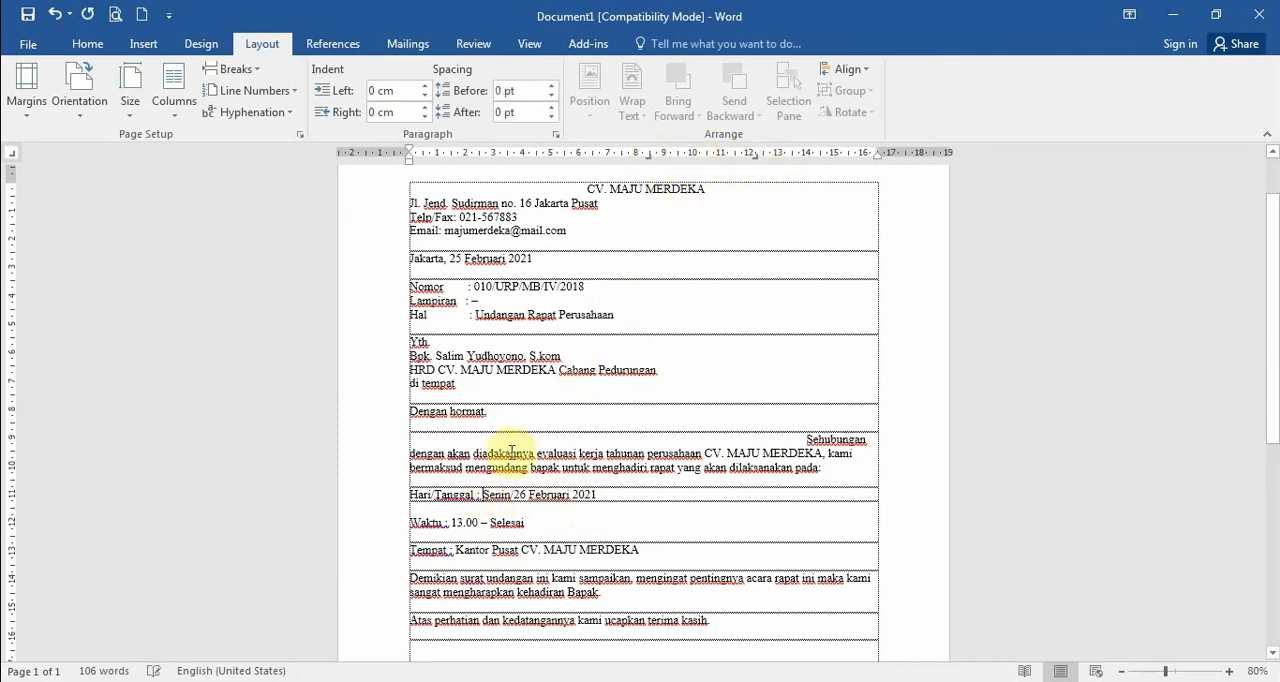
{"action": "left_click", "coordinate": [512, 495]}
{"action": "key", "text": "Tab"}
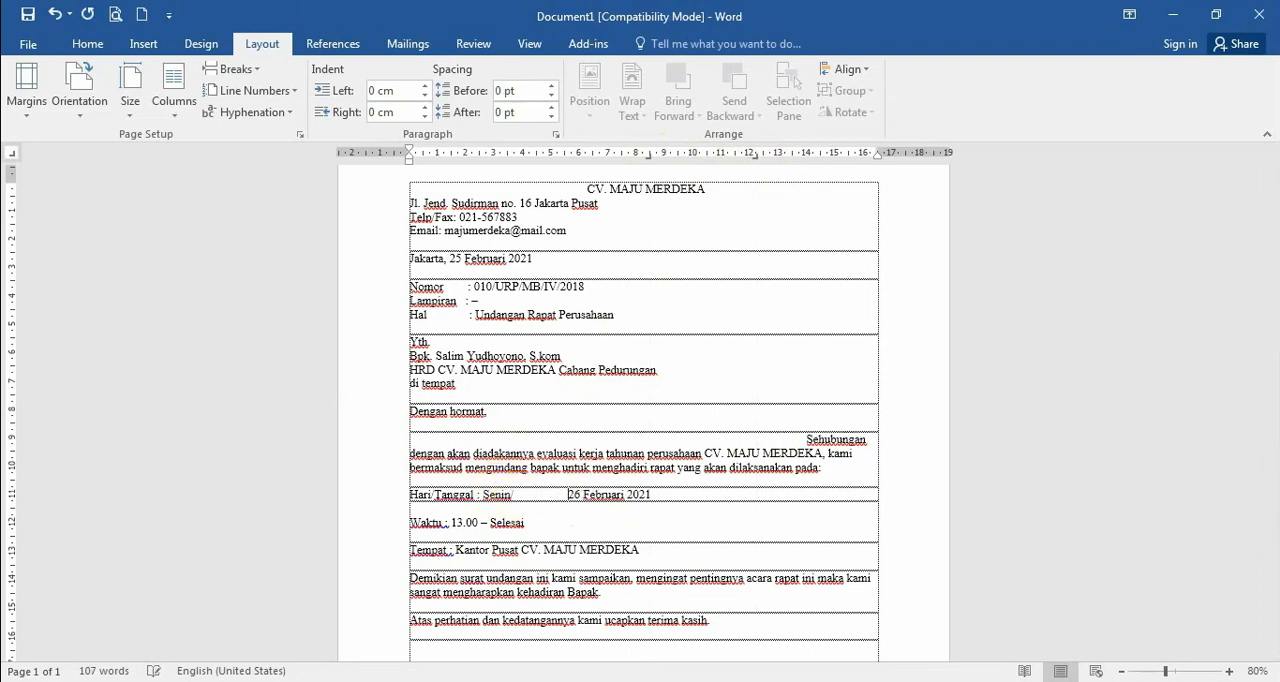
{"action": "key", "text": "Tab"}
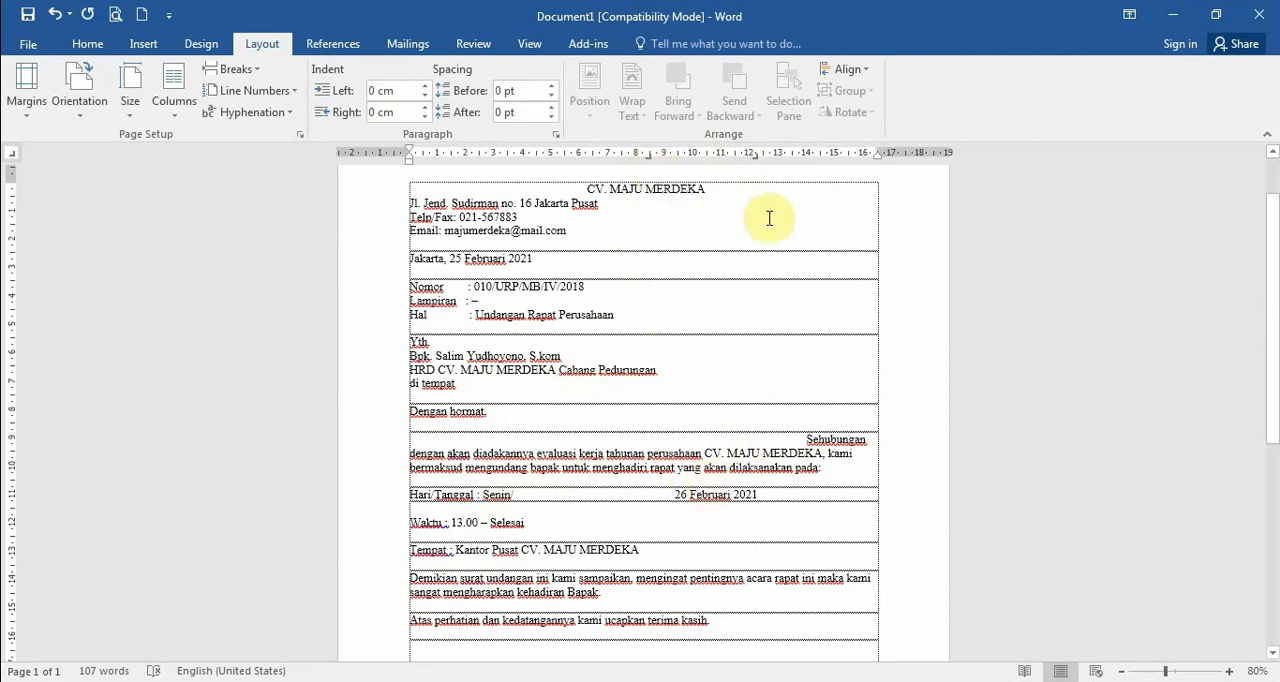
{"action": "left_click_drag", "start_coordinate": [757, 165], "coordinate": [770, 494]}
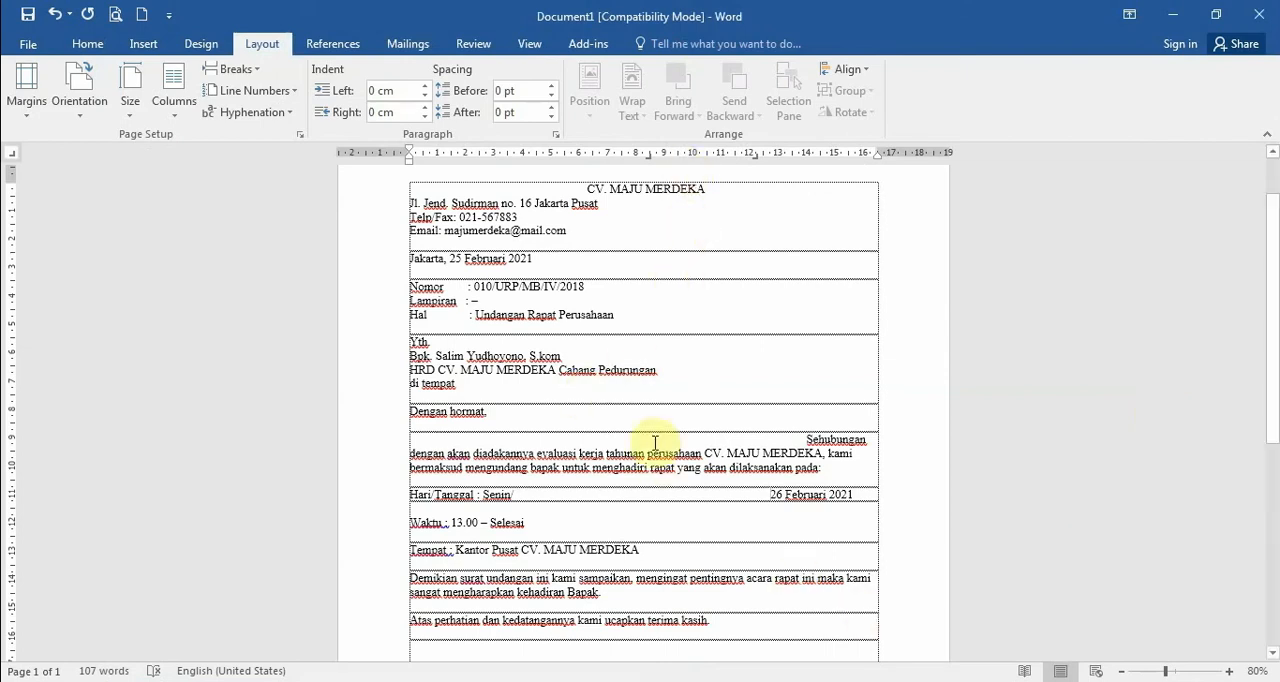
Remove all the custom tab stops, near 6, 8, 11 and 13 cm, from the "CV. MAJU MERDEKA" heading block
{"action": "left_click", "coordinate": [485, 216]}
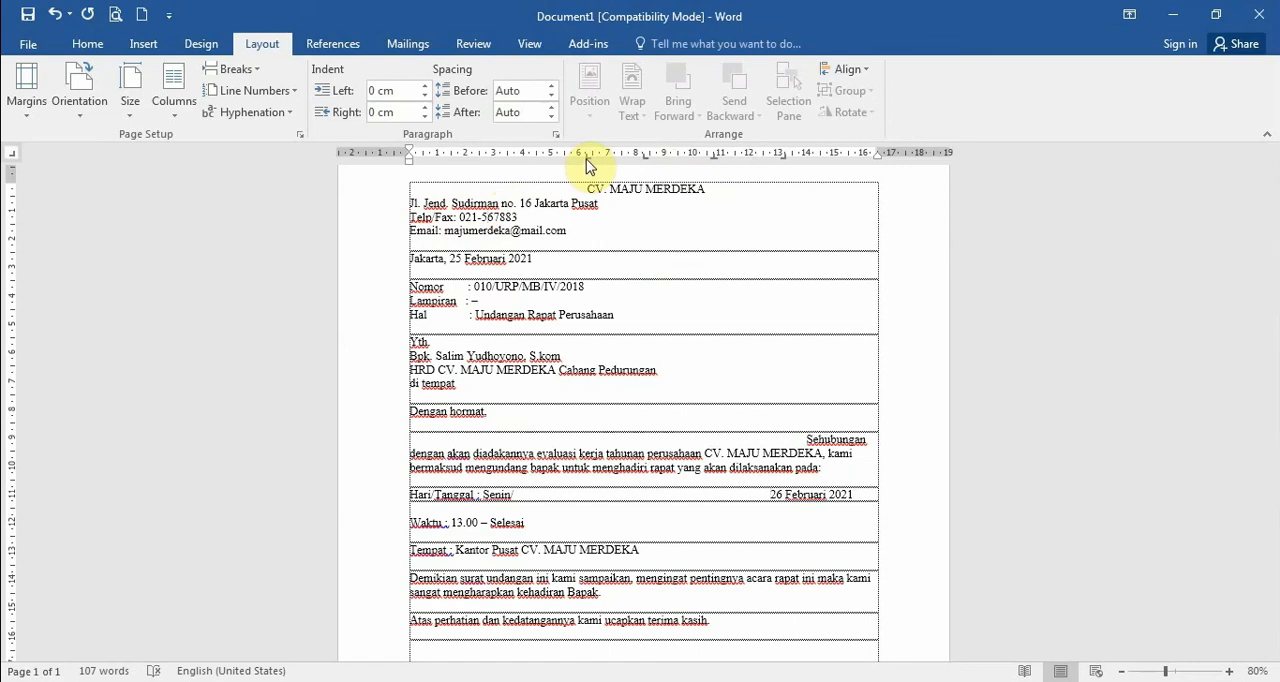
{"action": "left_click_drag", "start_coordinate": [587, 156], "coordinate": [587, 172]}
{"action": "left_click", "coordinate": [642, 153]}
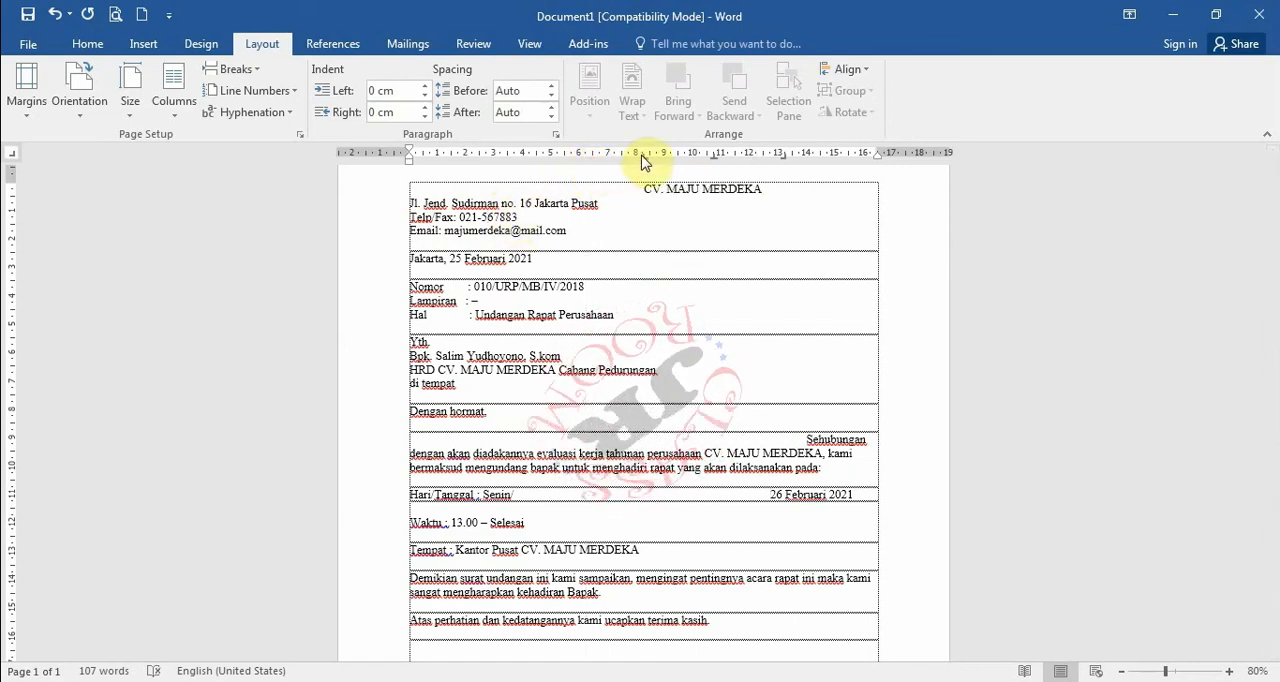
{"action": "left_click_drag", "start_coordinate": [645, 158], "coordinate": [784, 180]}
{"action": "left_click", "coordinate": [714, 161]}
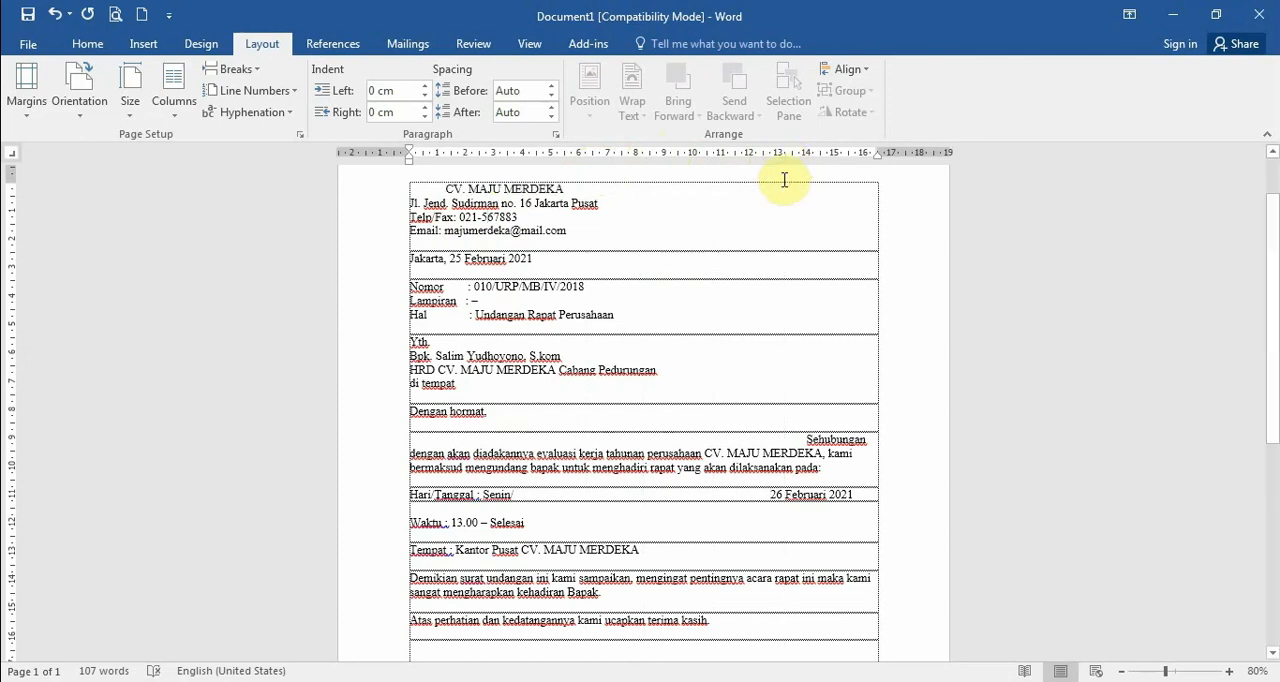
Remove the tab stops near 6, 9 and 13 cm from the "Sehubungan dengan" paragraph
{"action": "left_click", "coordinate": [808, 441]}
{"action": "left_click_drag", "start_coordinate": [777, 163], "coordinate": [664, 212]}
{"action": "left_click_drag", "start_coordinate": [571, 158], "coordinate": [572, 233]}
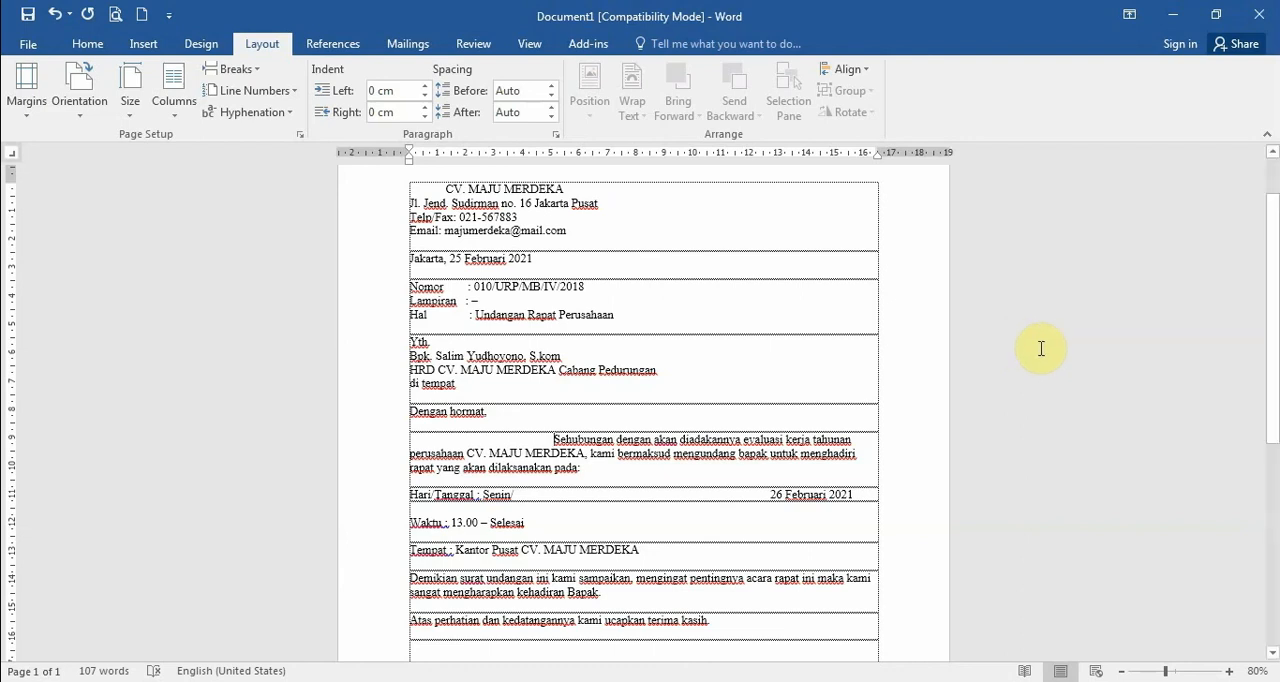
Show the paragraph marks and other hidden formatting symbols in the letter
{"action": "left_click", "coordinate": [88, 45]}
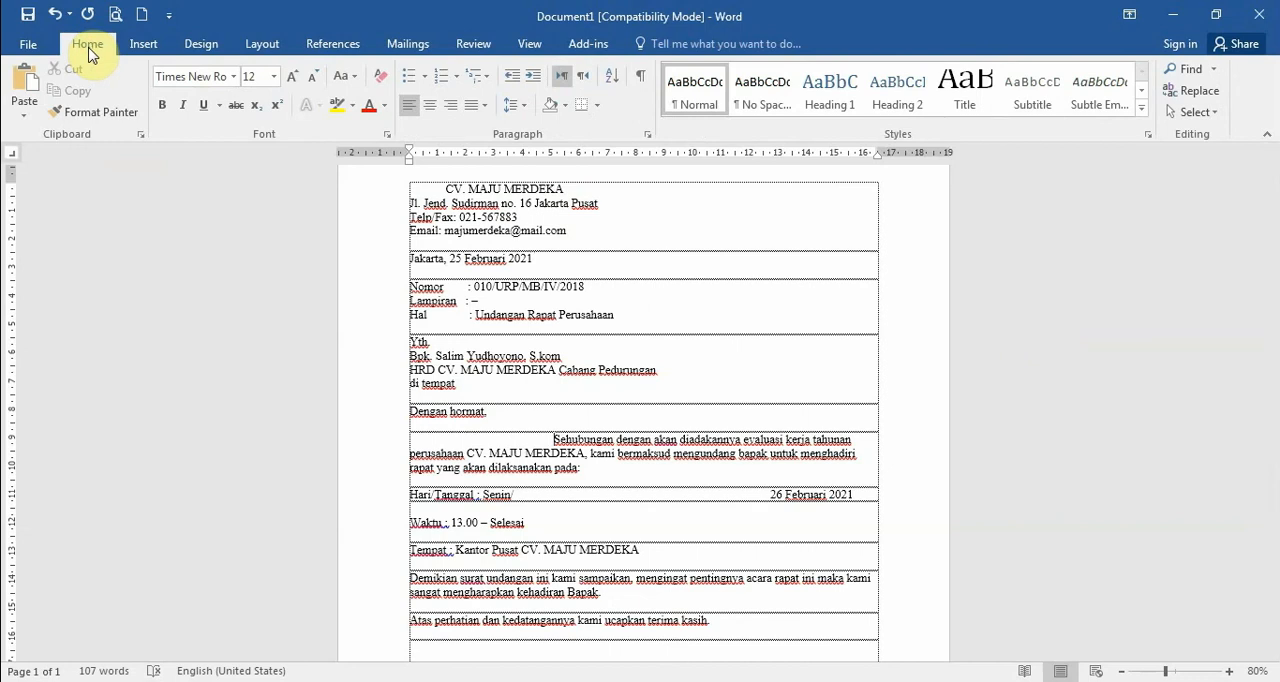
{"action": "left_click", "coordinate": [641, 78]}
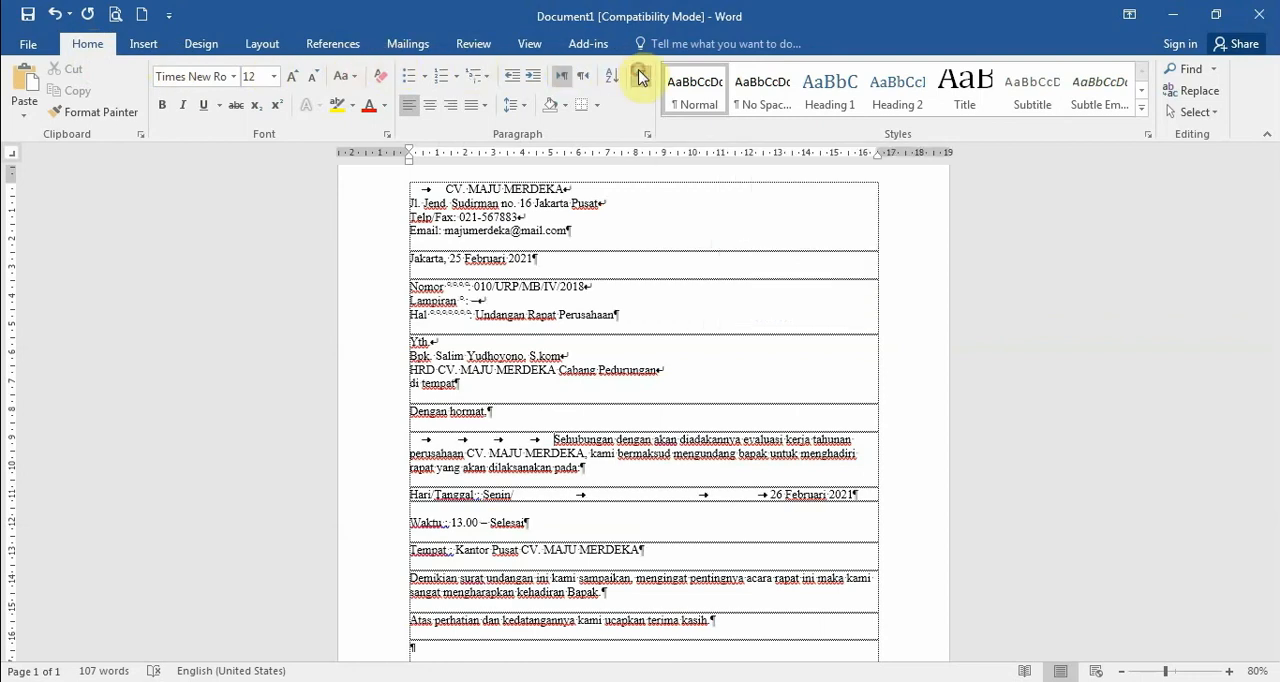